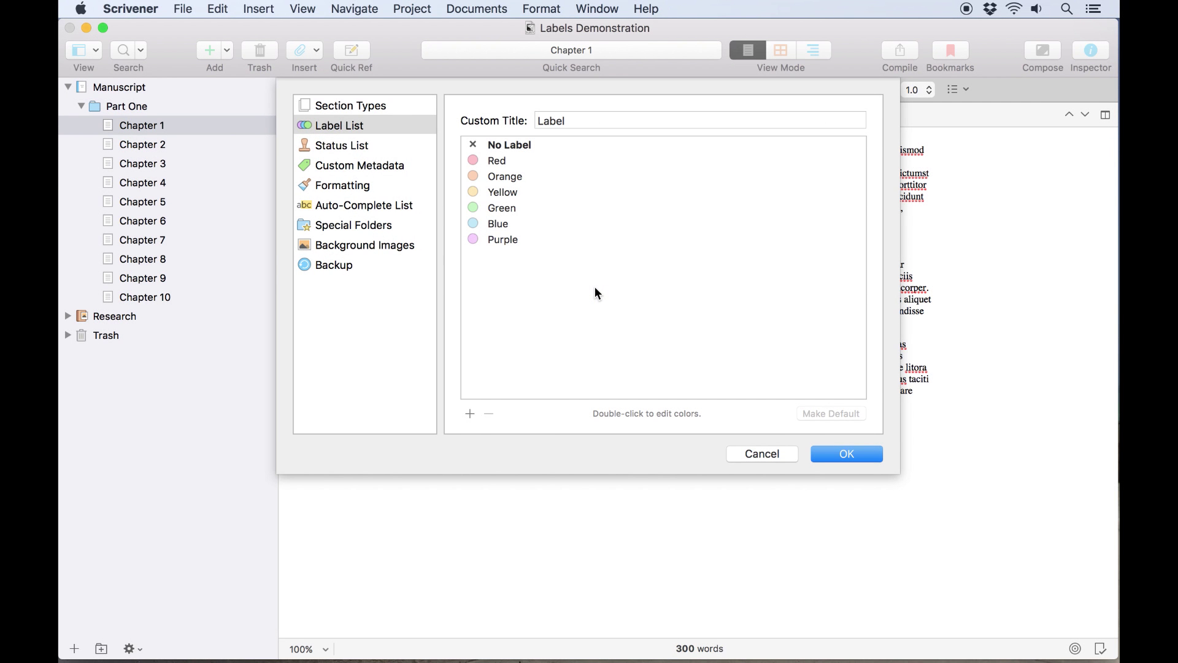
Cancel the label settings, then show Chapter 1's Inspector and check its Label choices unchanged.
{"action": "left_click", "coordinate": [590, 164]}
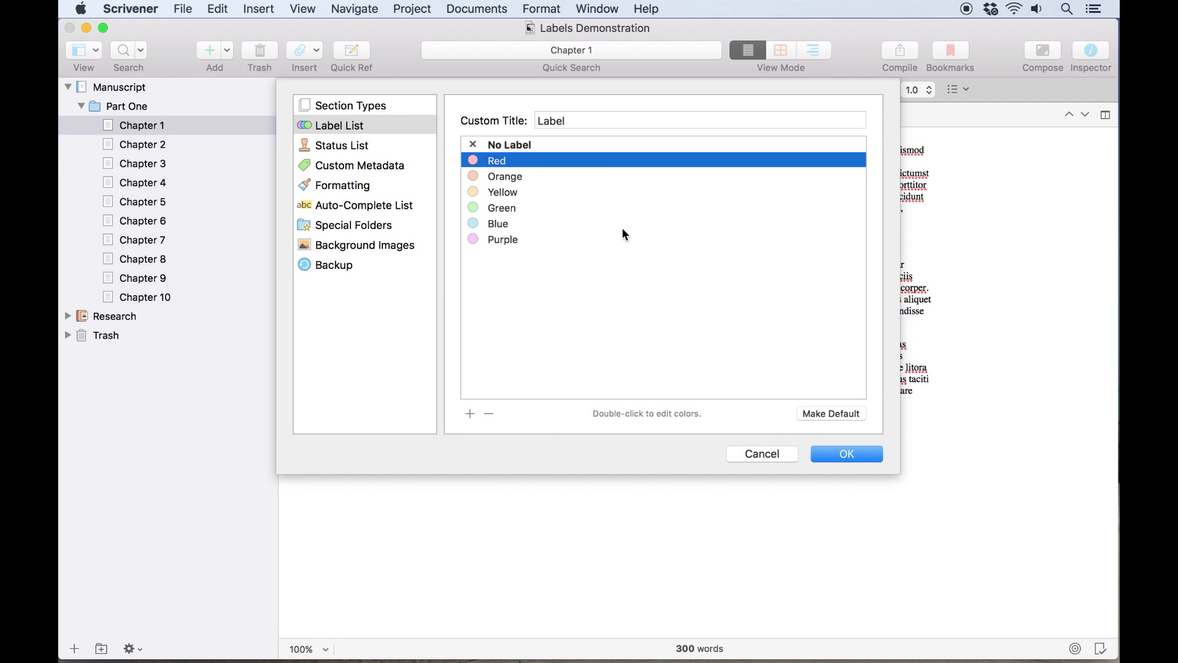
{"action": "left_click", "coordinate": [754, 455]}
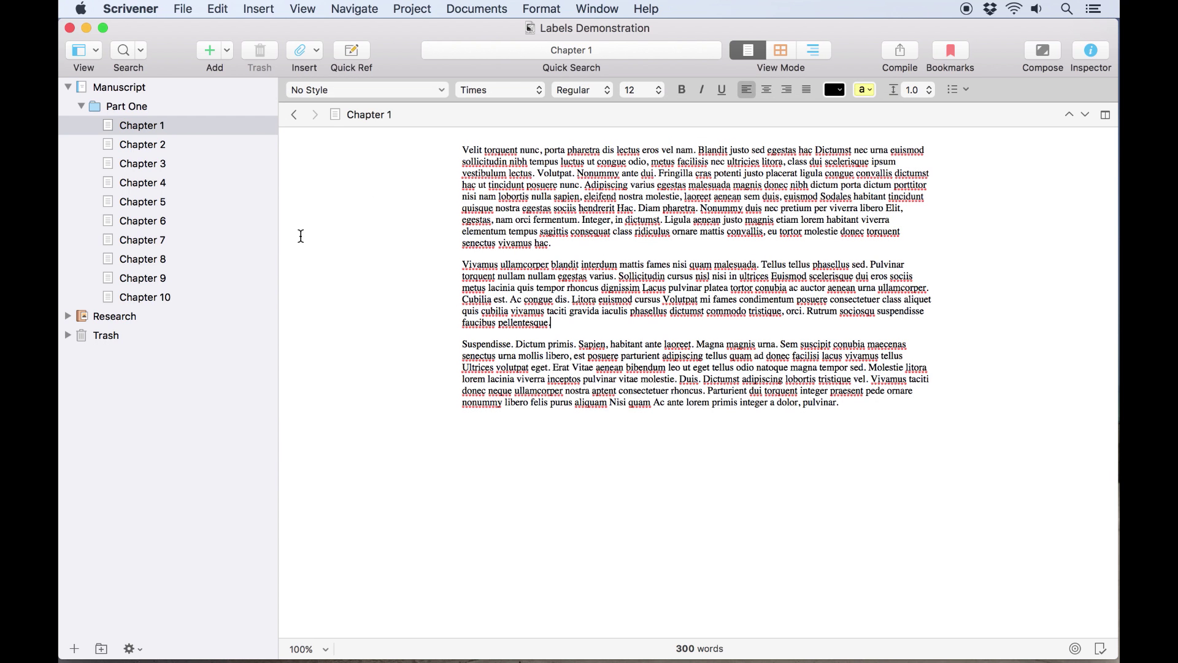
{"action": "left_click", "coordinate": [1091, 50]}
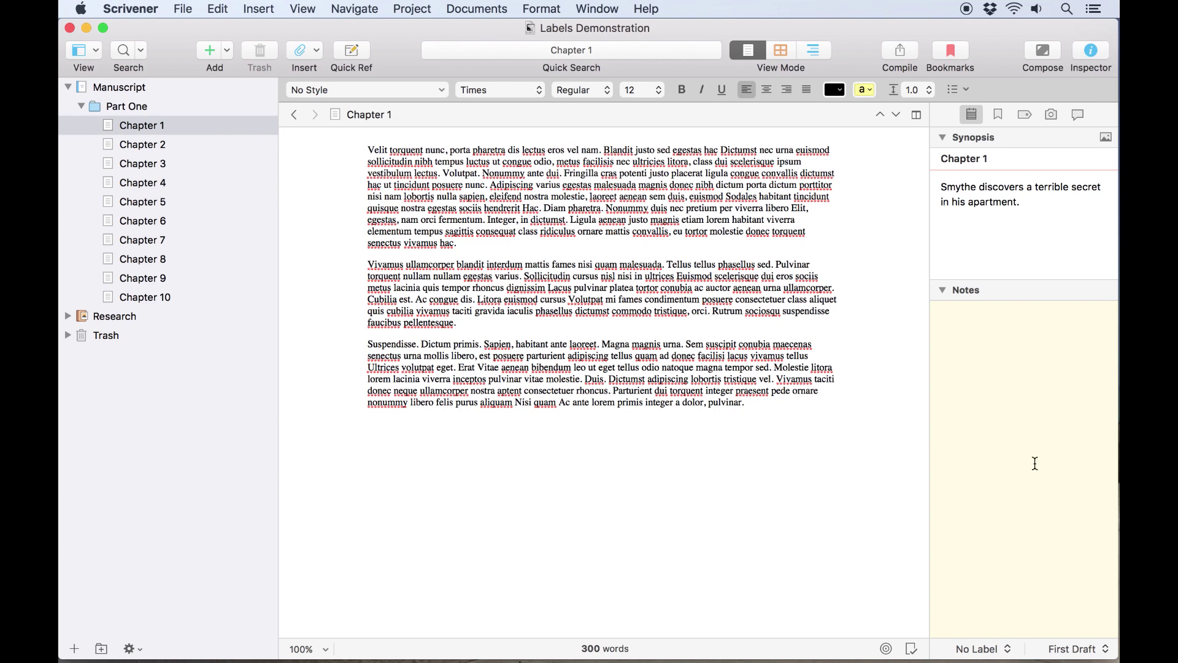
{"action": "left_click", "coordinate": [990, 648]}
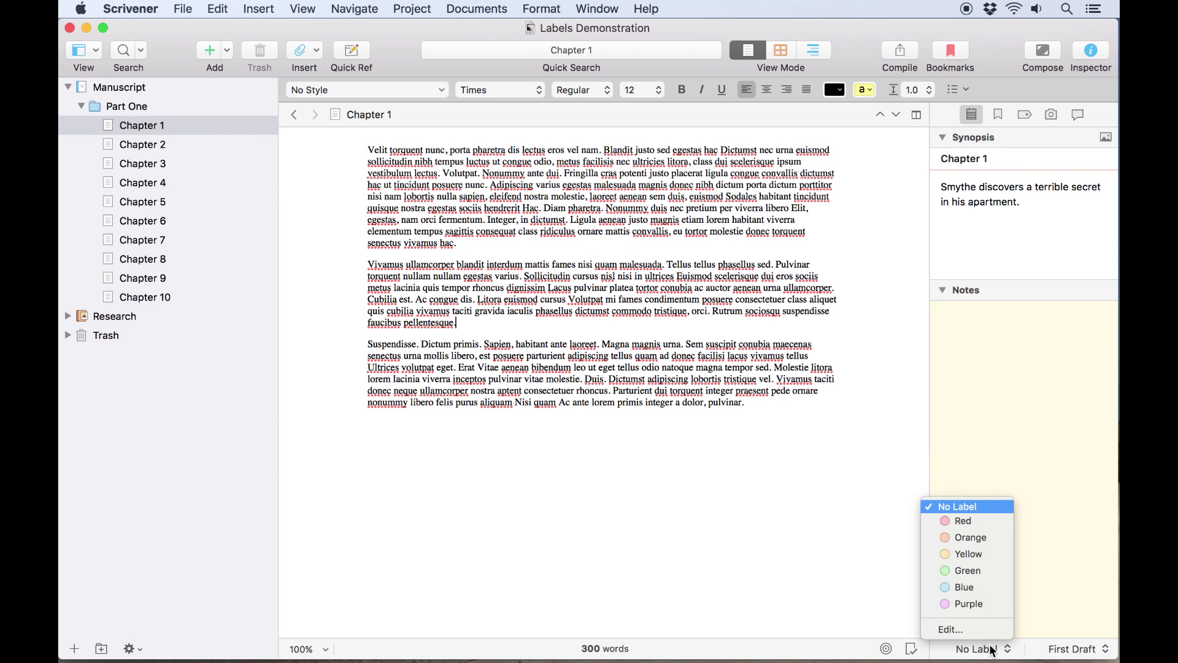
{"action": "left_click", "coordinate": [991, 649]}
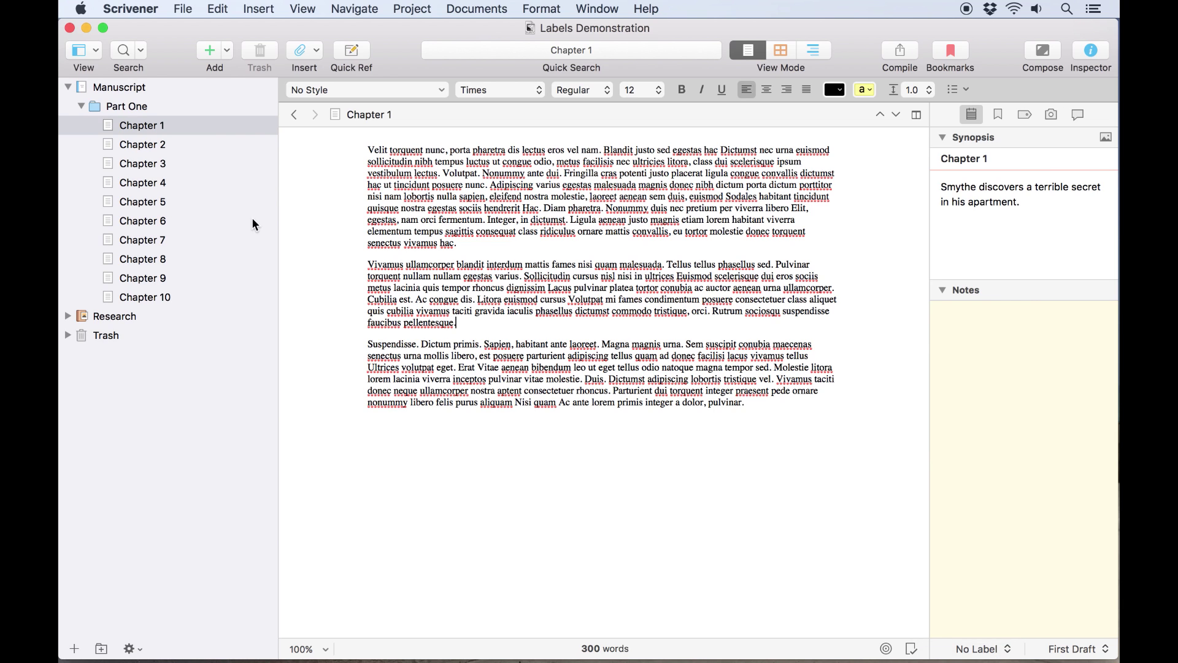
Give Chapter 1 the Red label from its Binder context menu.
{"action": "right_click", "coordinate": [179, 125]}
{"action": "mouse_move", "coordinate": [212, 209]}
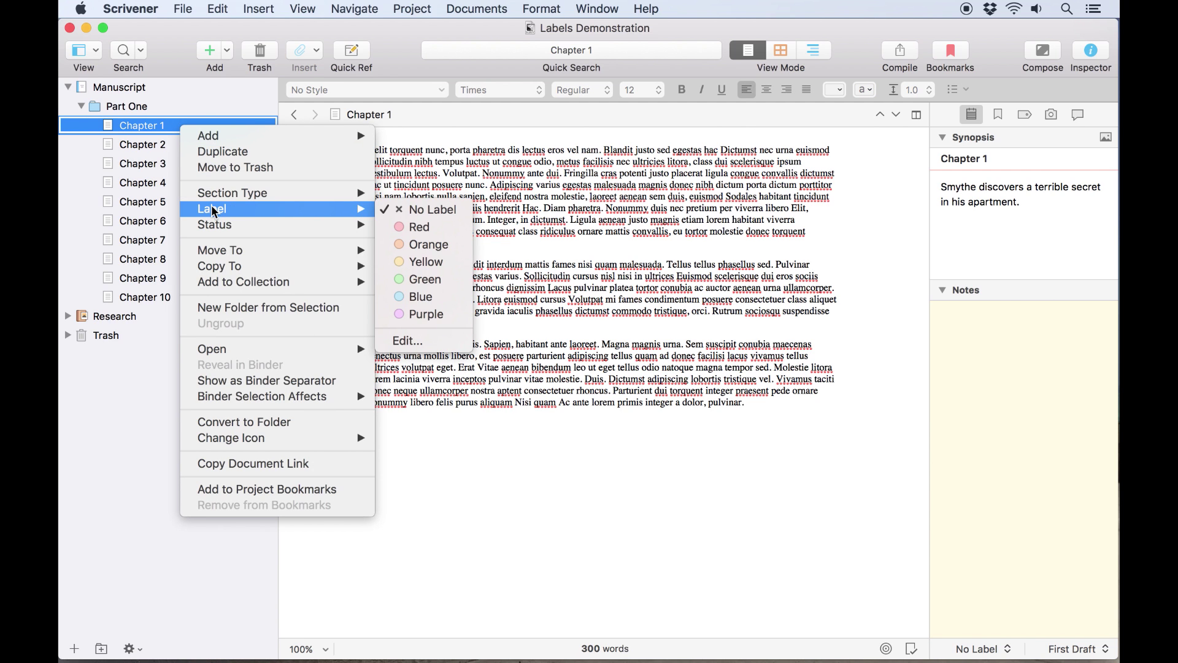
{"action": "left_click", "coordinate": [438, 232]}
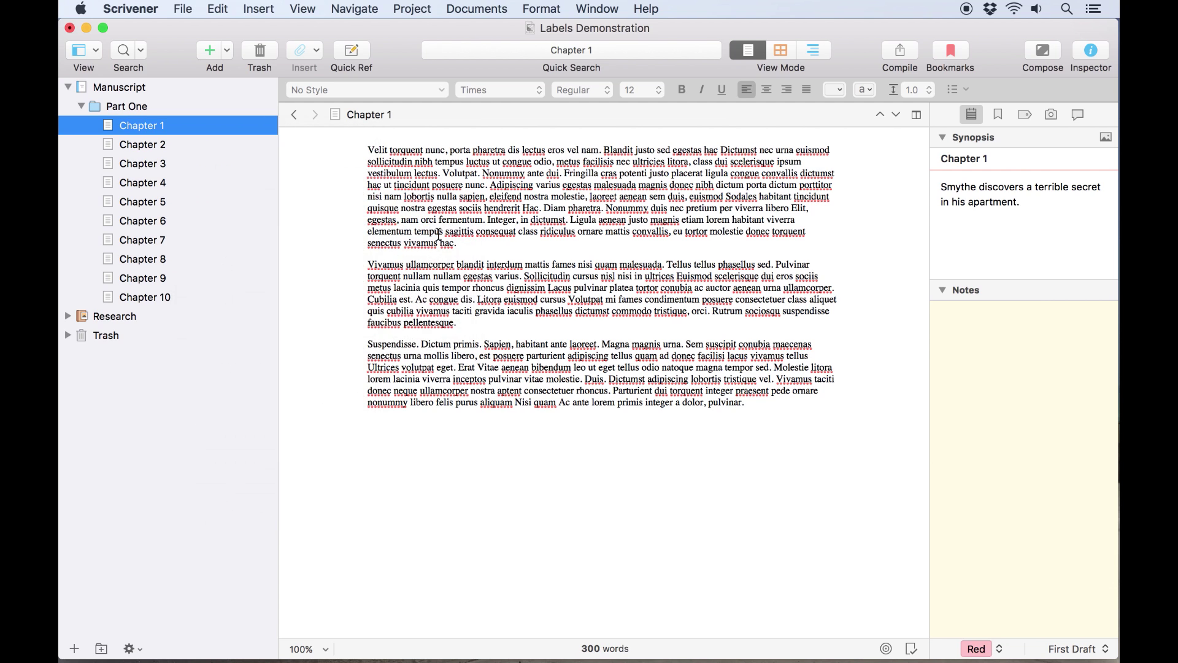
Select Chapters 2, 3 and 5 and bring up the Label submenu to edit labels.
{"action": "left_click", "coordinate": [161, 146]}
{"action": "left_click", "coordinate": [161, 164], "text": "super"}
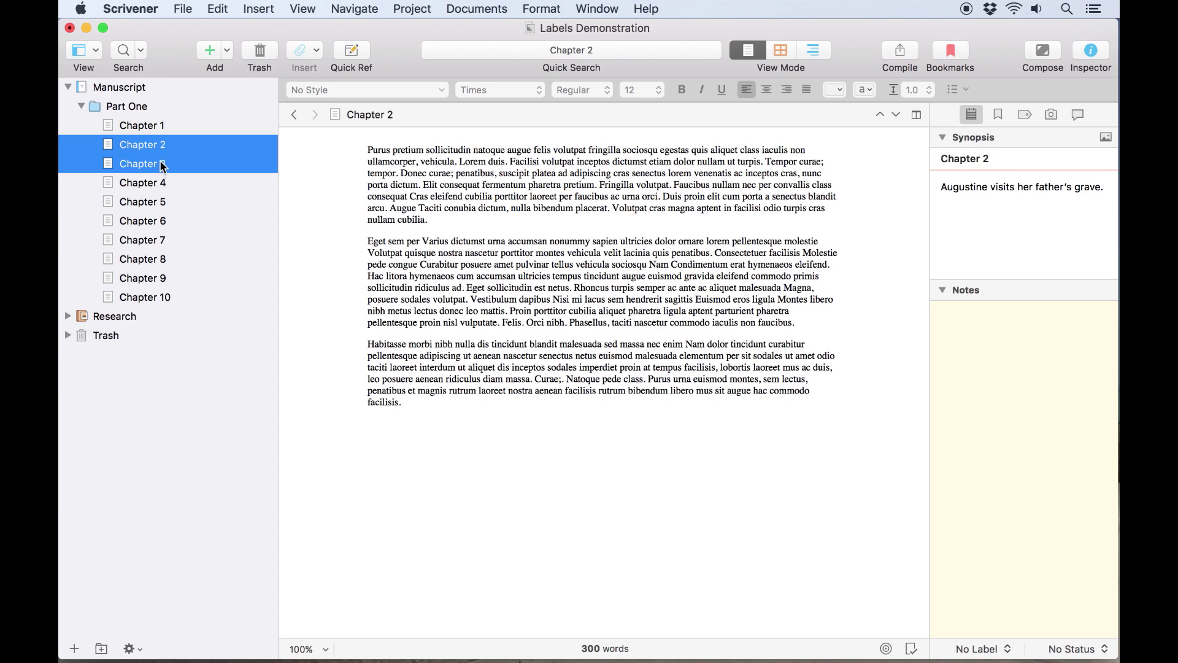
{"action": "left_click", "coordinate": [160, 202], "text": "super"}
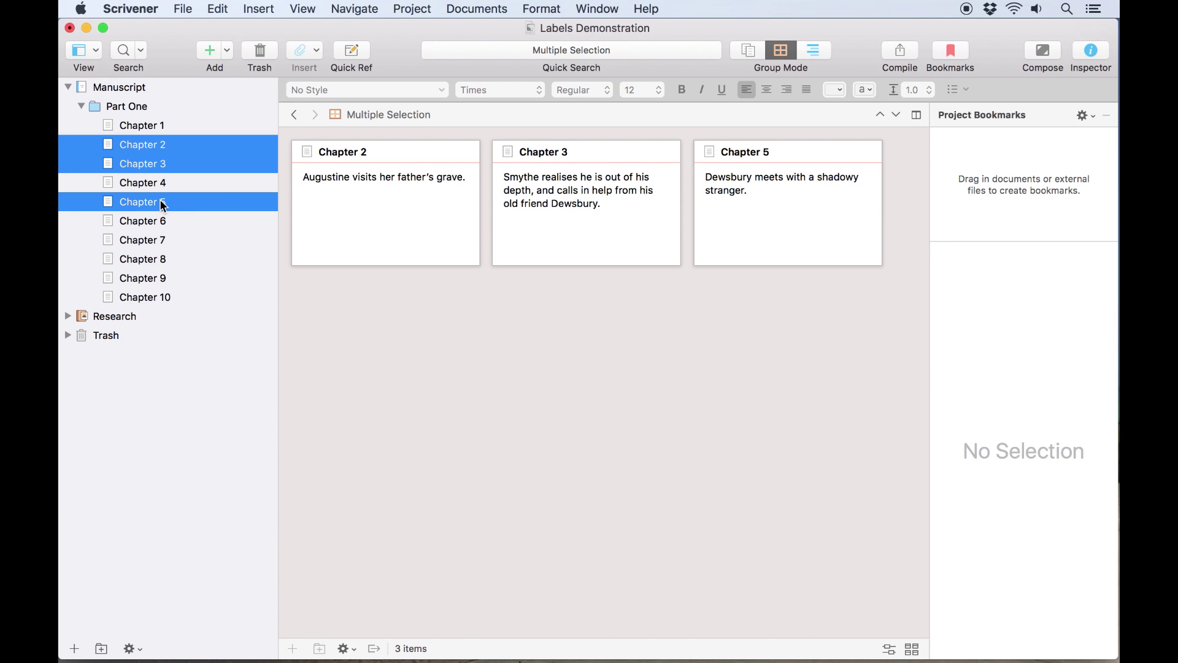
{"action": "right_click", "coordinate": [161, 204]}
{"action": "mouse_move", "coordinate": [194, 281]}
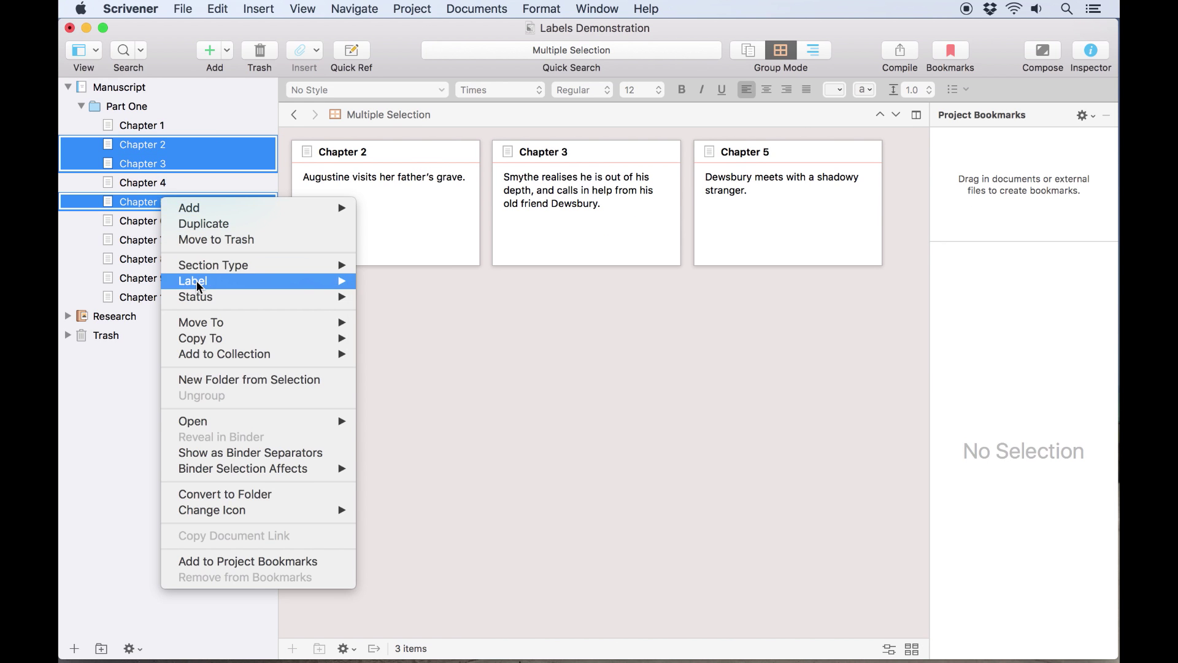
{"action": "left_click", "coordinate": [408, 316]}
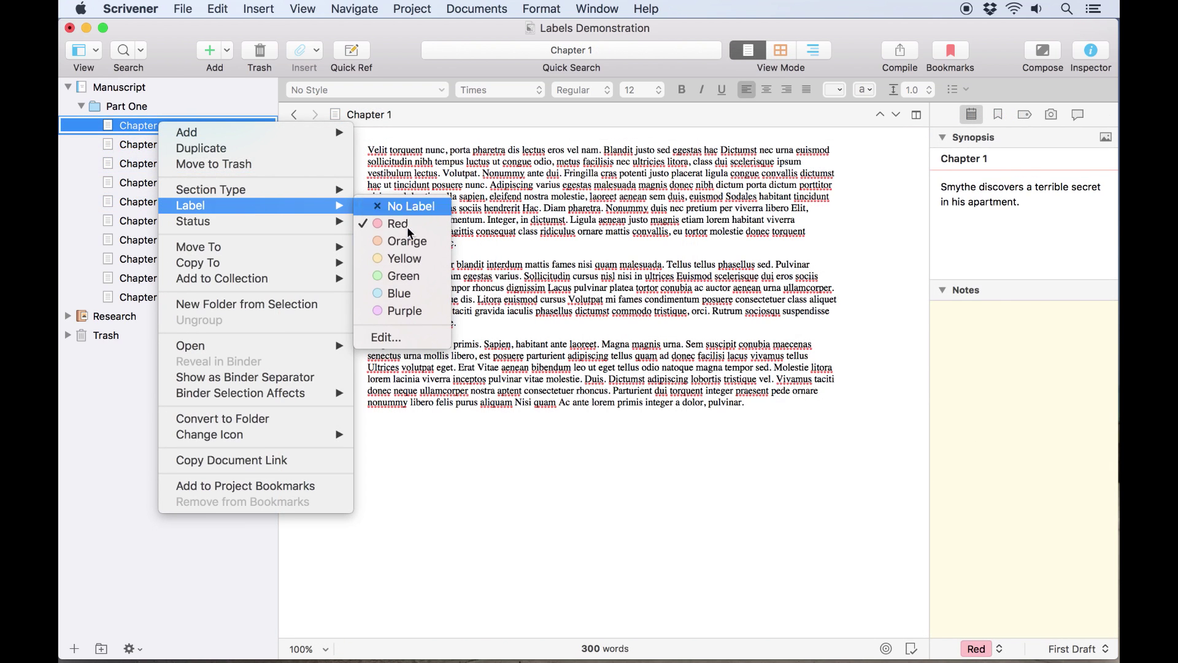
Add a new label named Augustine coloured dark purple.
{"action": "left_click", "coordinate": [410, 330]}
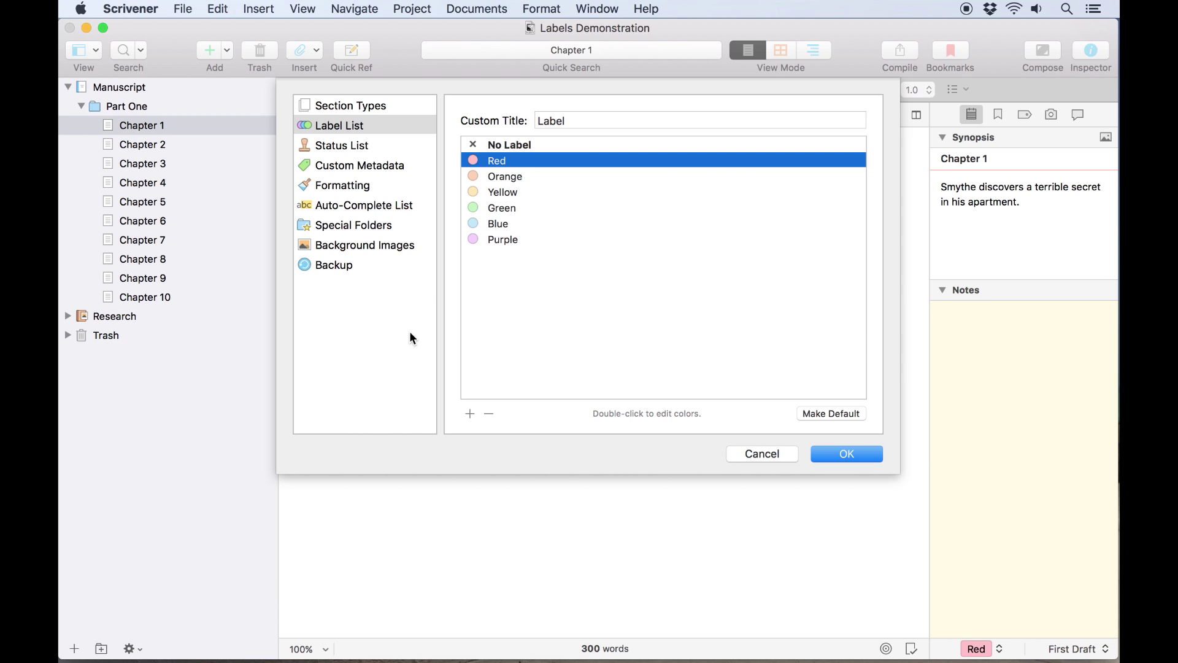
{"action": "left_click", "coordinate": [469, 414]}
{"action": "type", "text": "A"}
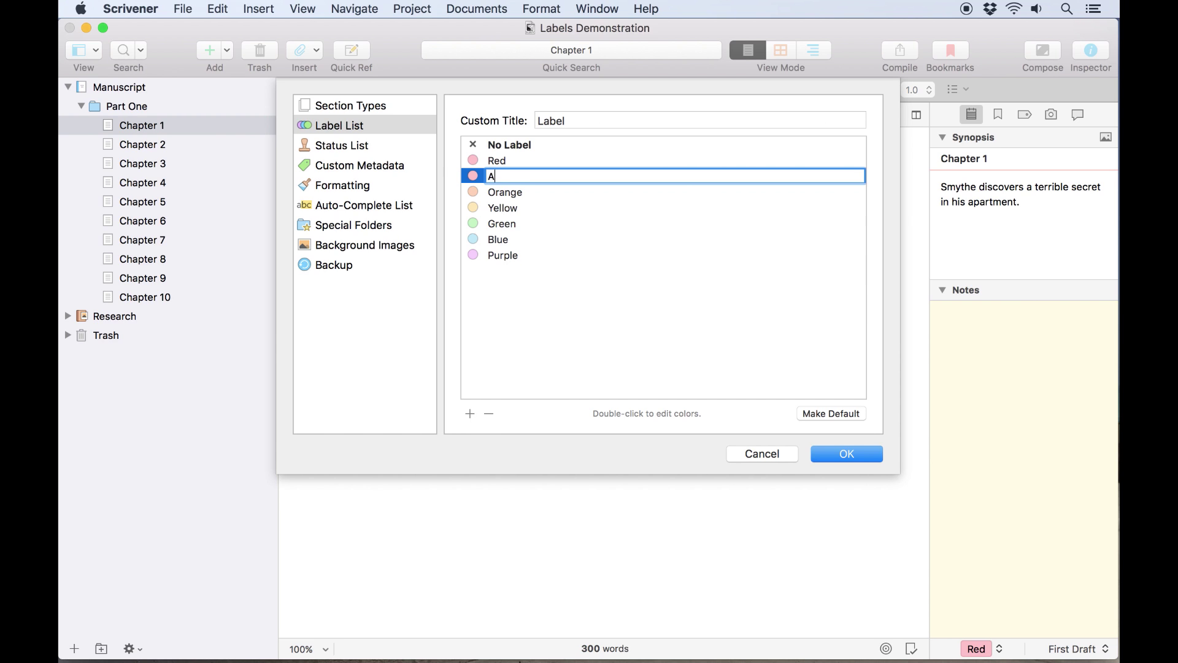
{"action": "type", "text": "ugustine"}
{"action": "key", "text": "Return"}
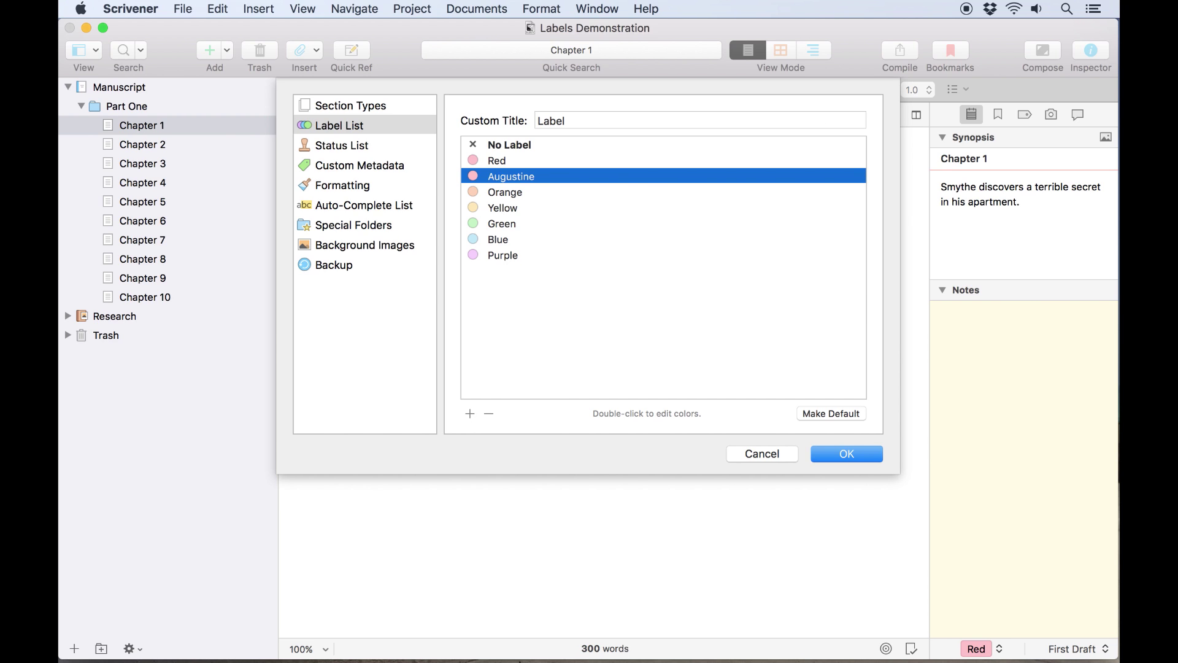
{"action": "double_click", "coordinate": [474, 175]}
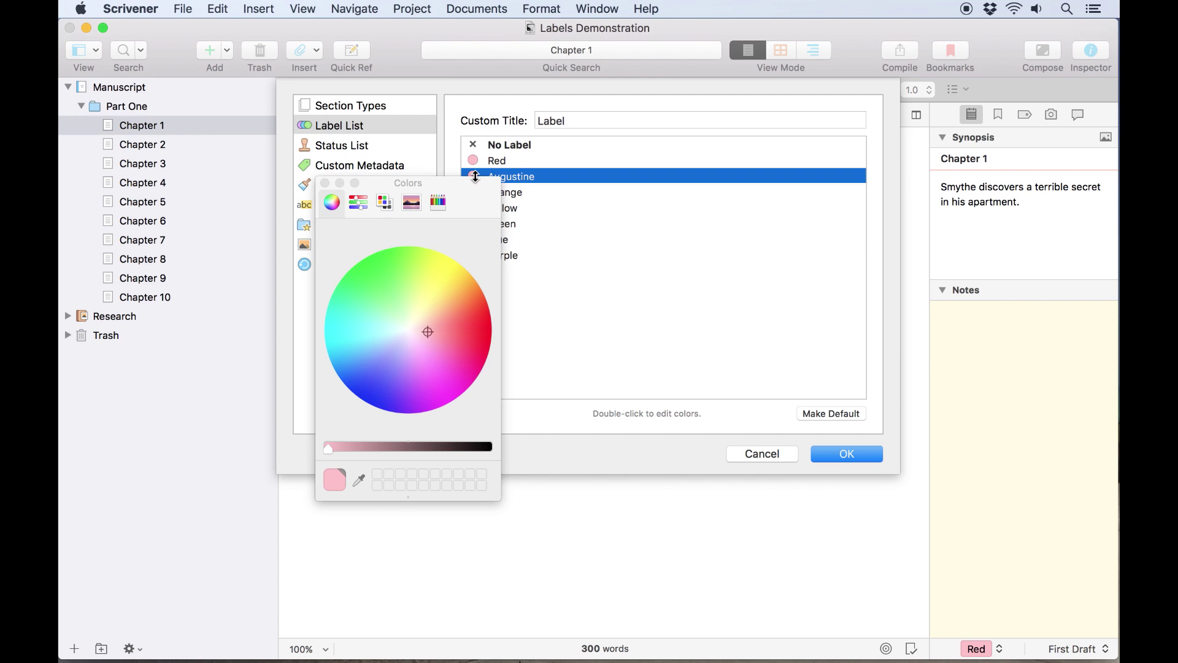
{"action": "left_click", "coordinate": [420, 379]}
{"action": "left_click_drag", "start_coordinate": [392, 448], "coordinate": [386, 448]}
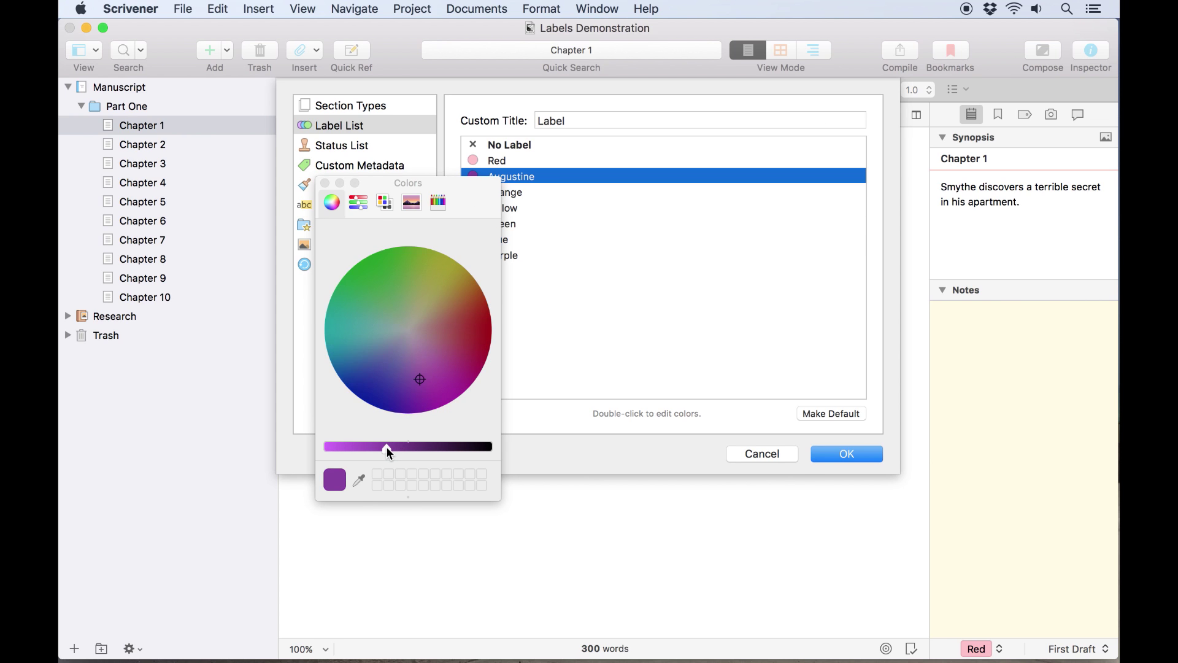
{"action": "left_click", "coordinate": [324, 185]}
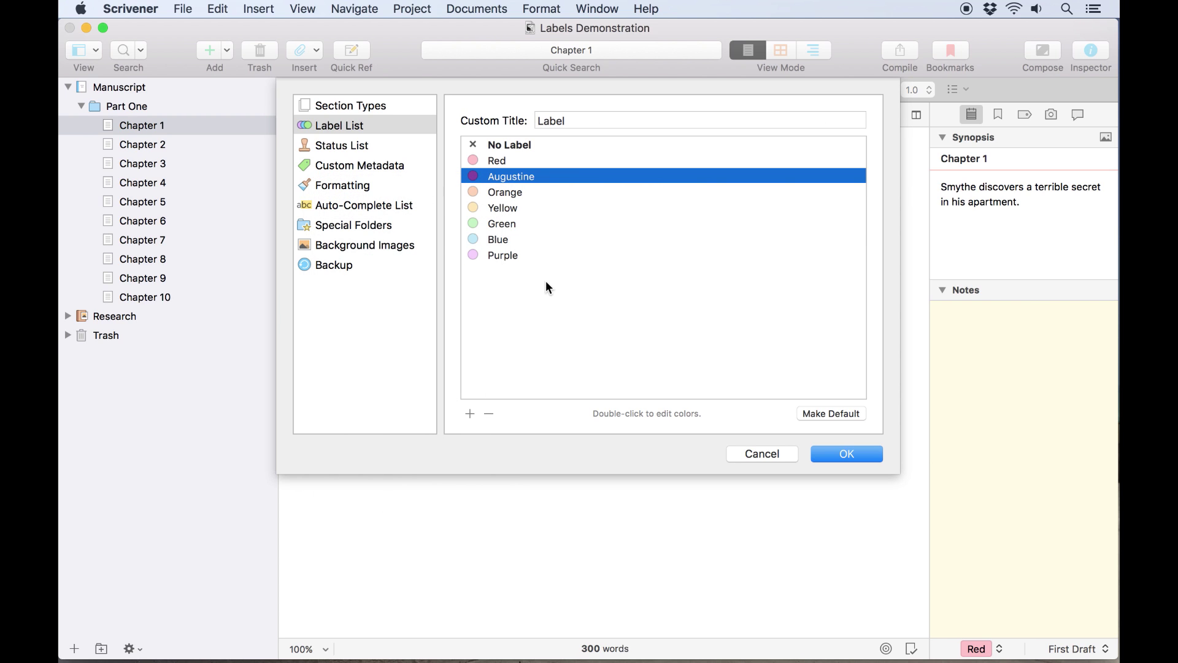
{"action": "left_click", "coordinate": [584, 294]}
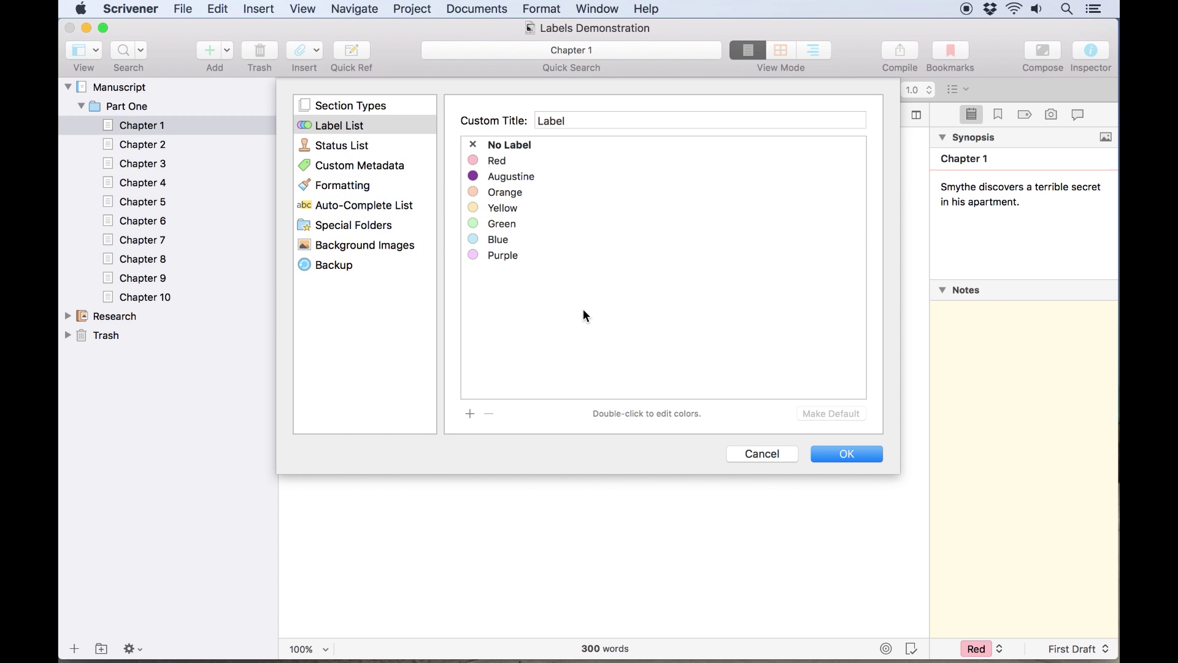
Rename the label category title to POV and add an orange Dewsbury label.
{"action": "left_click", "coordinate": [599, 115]}
{"action": "double_click", "coordinate": [599, 115]}
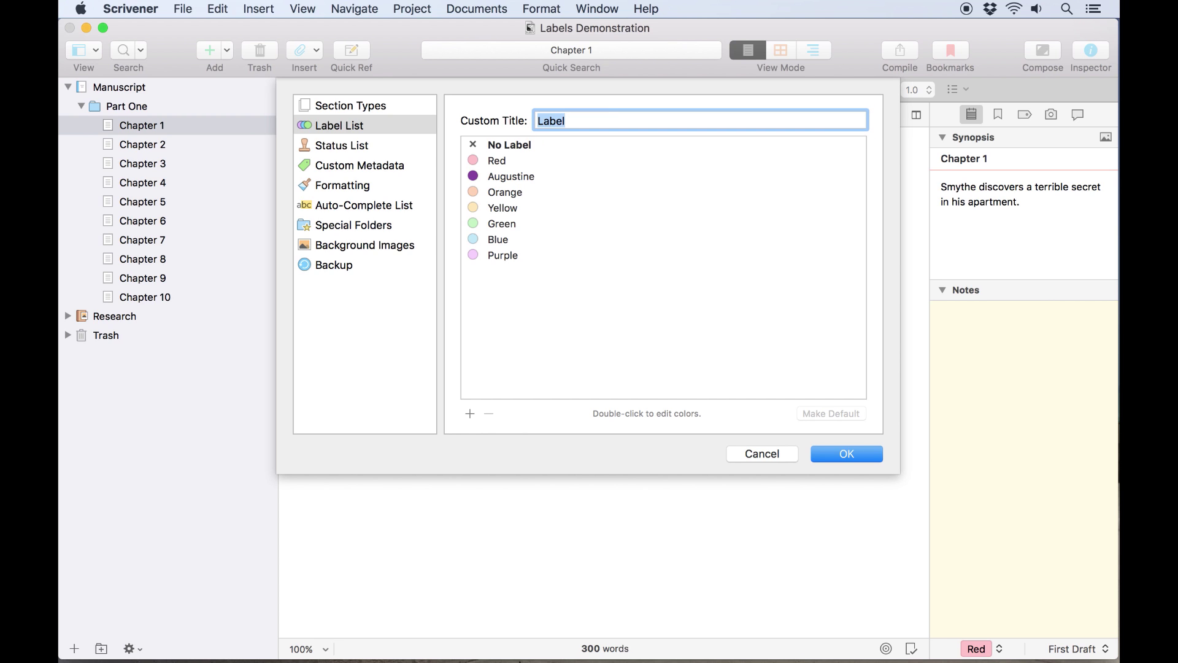
{"action": "type", "text": "POV"}
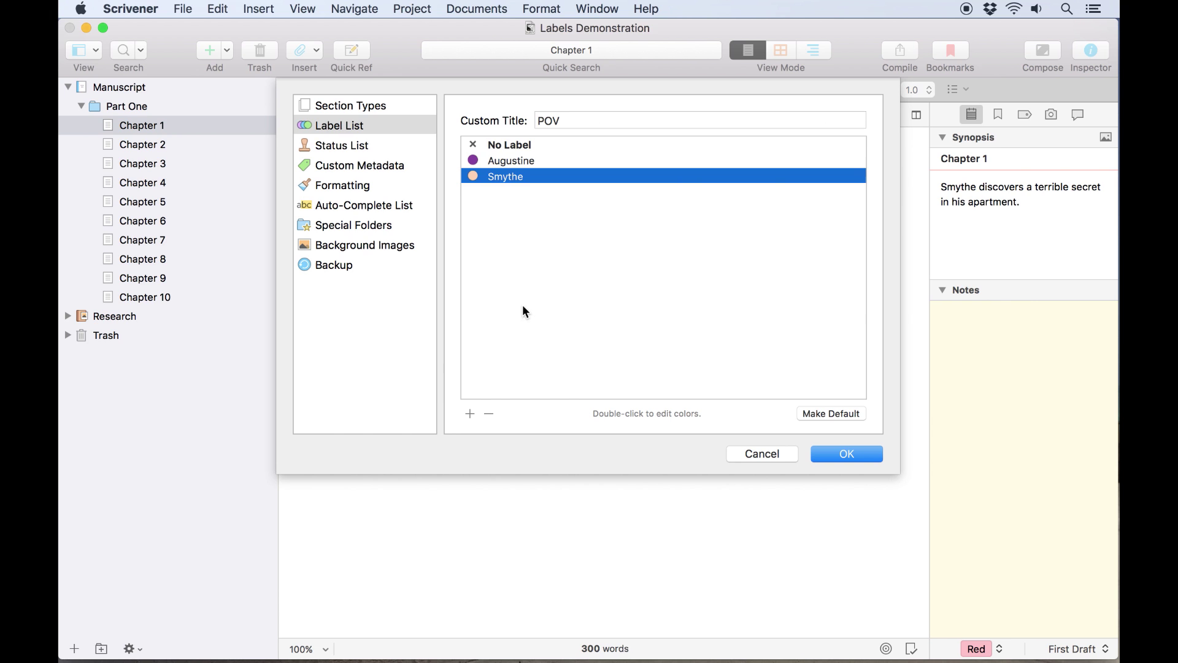
{"action": "left_click", "coordinate": [474, 413]}
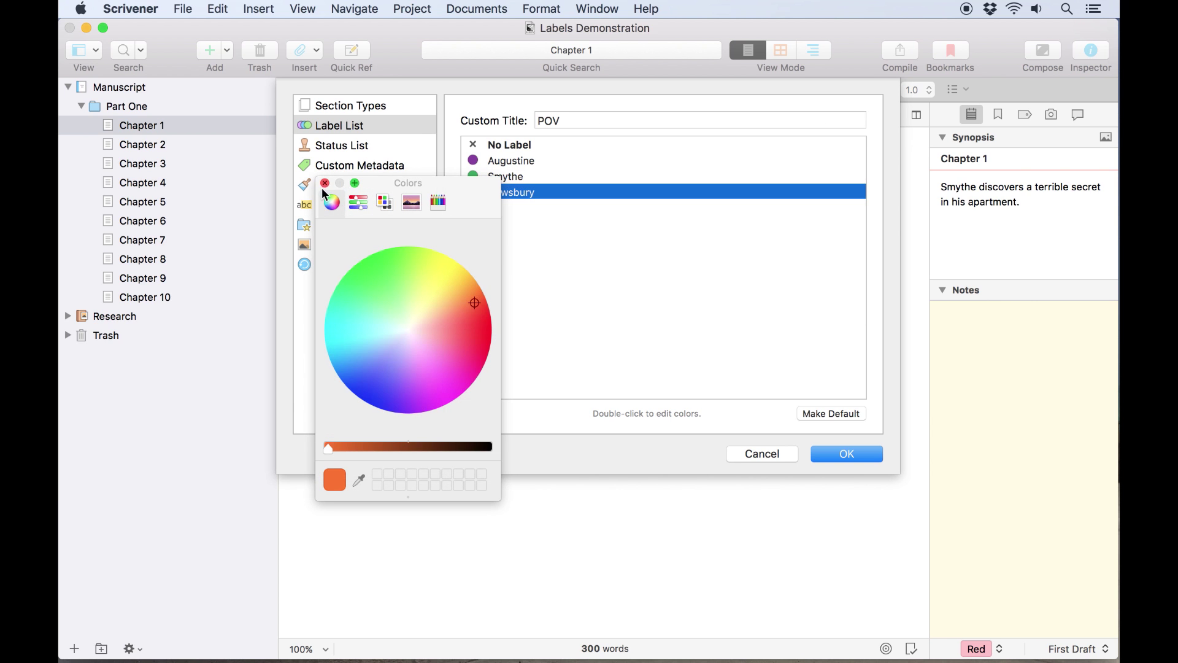
Label Chapters 5 and 7 Dewsbury, then show the Part One corkboard.
{"action": "left_click", "coordinate": [680, 488]}
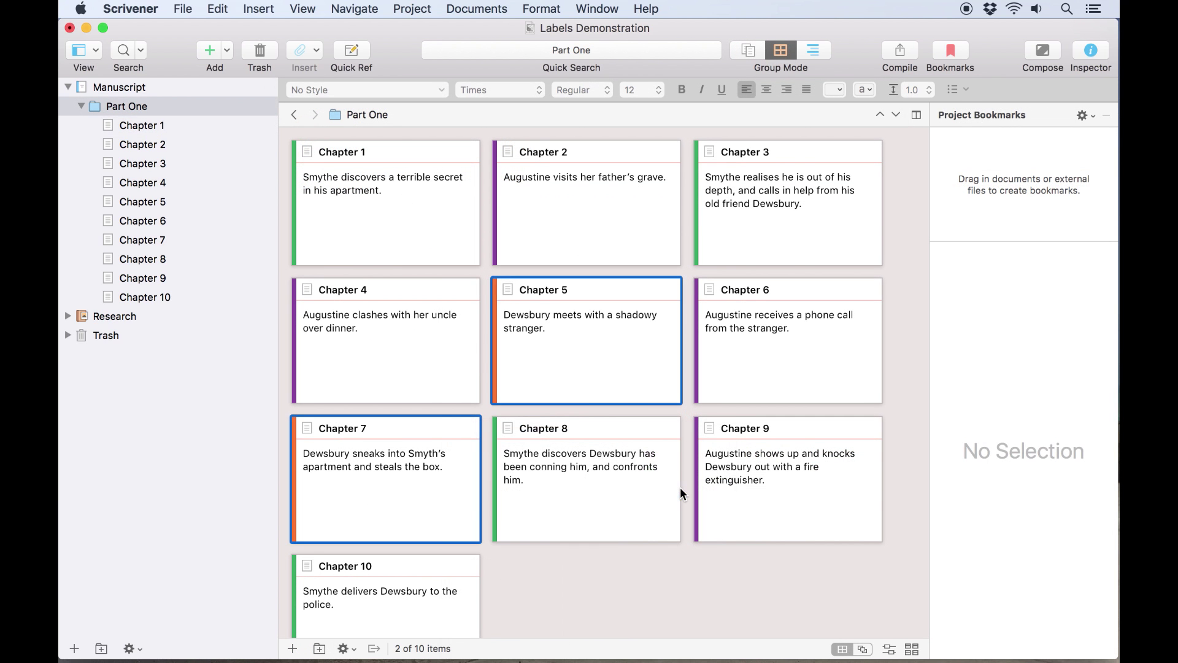
{"action": "left_click", "coordinate": [643, 575]}
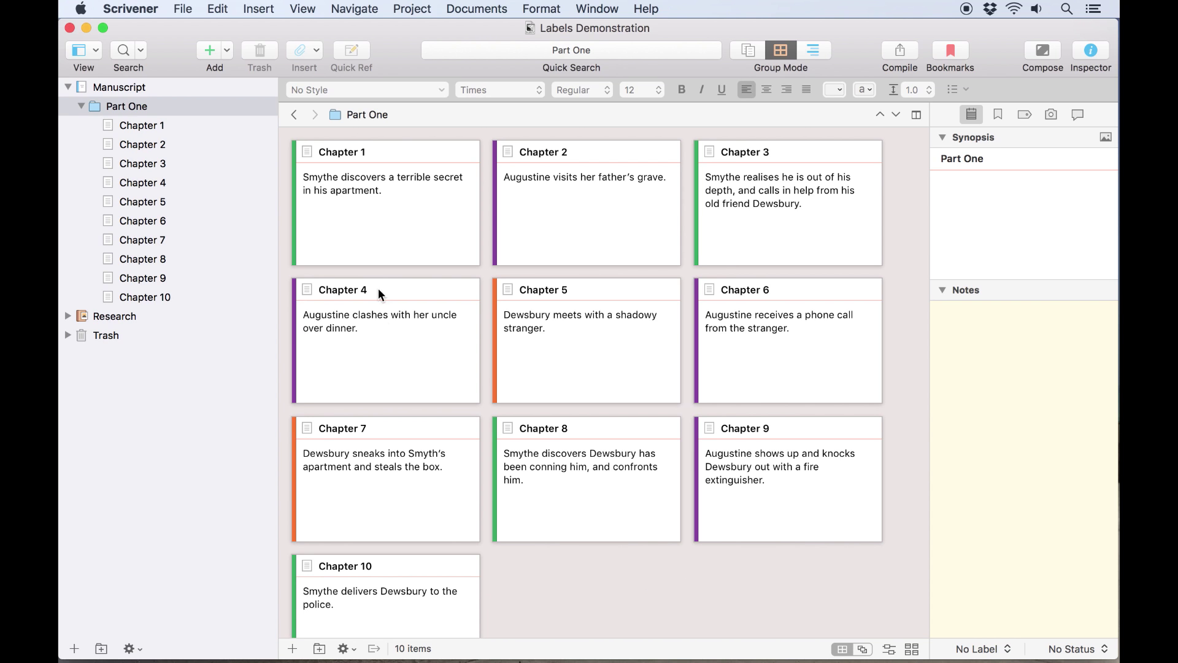
{"action": "left_click", "coordinate": [178, 106]}
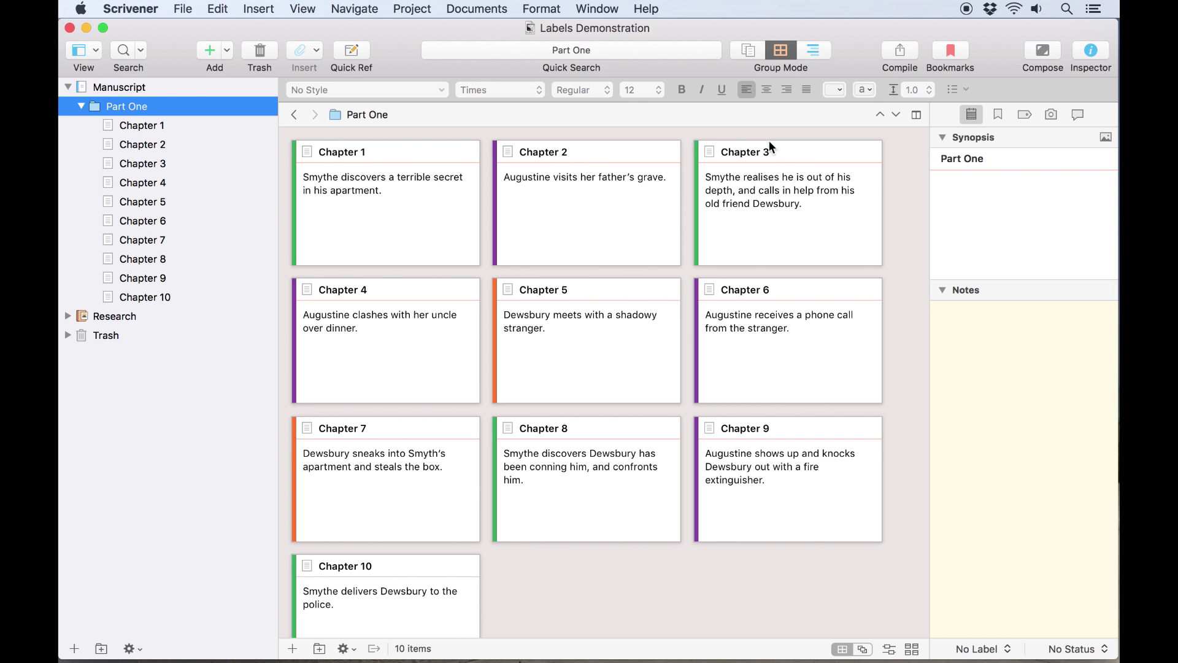
Arrange Part One's cards in POV label lines and move Chapters 1 and 2 along them.
{"action": "left_click", "coordinate": [889, 650]}
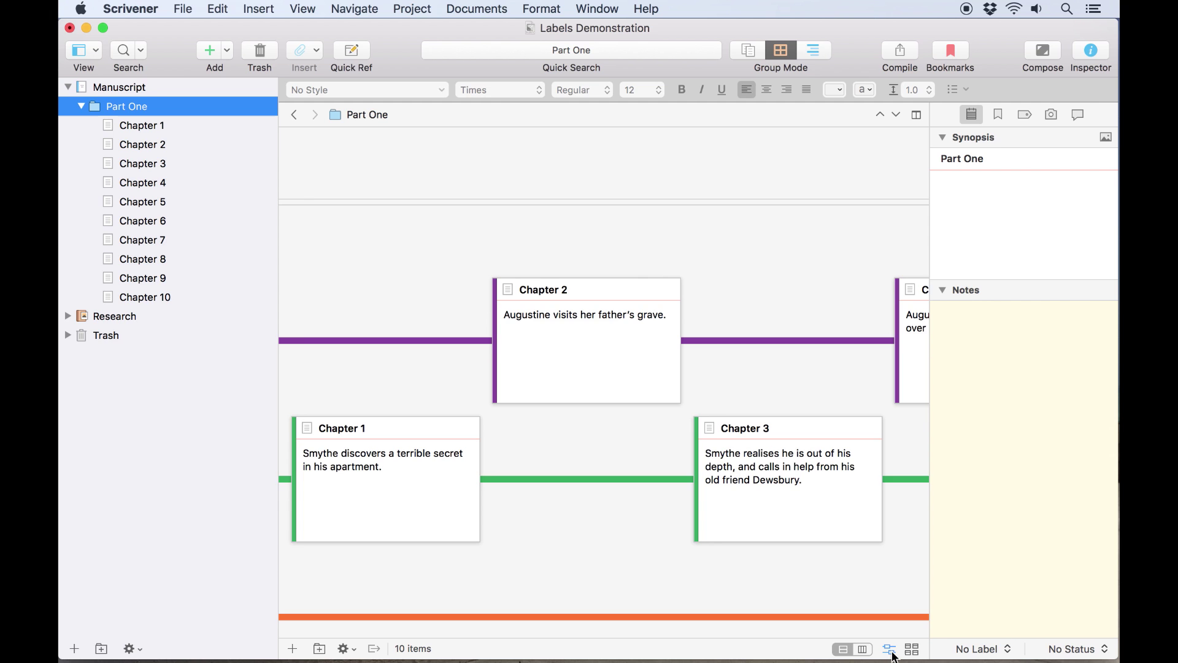
{"action": "left_click_drag", "start_coordinate": [359, 632], "coordinate": [813, 631]}
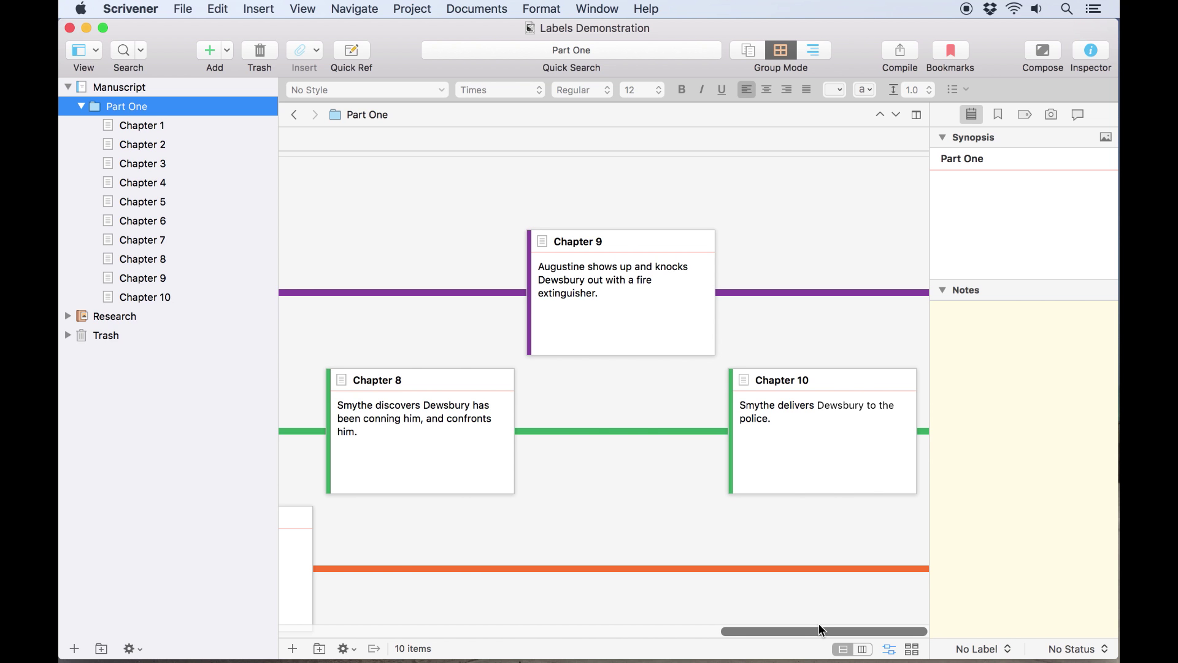
{"action": "left_click_drag", "start_coordinate": [817, 623], "coordinate": [367, 630]}
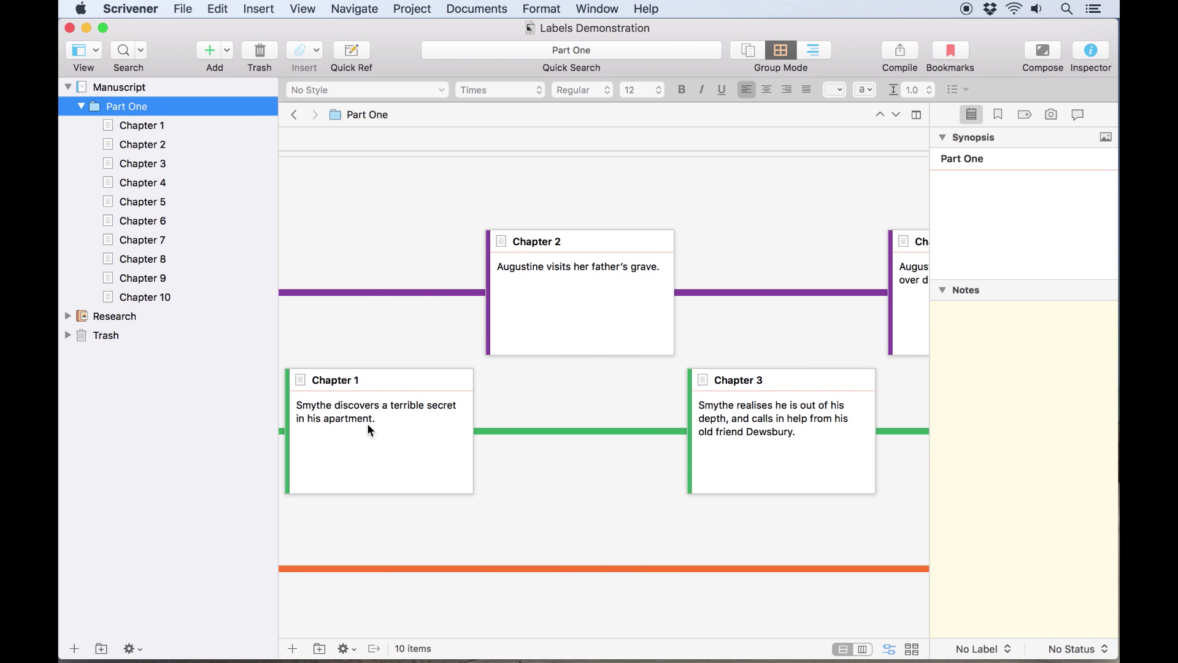
{"action": "mouse_move", "coordinate": [367, 422]}
{"action": "left_mouse_down"}
{"action": "mouse_move", "coordinate": [371, 288]}
{"action": "mouse_move", "coordinate": [395, 405]}
{"action": "left_mouse_up"}
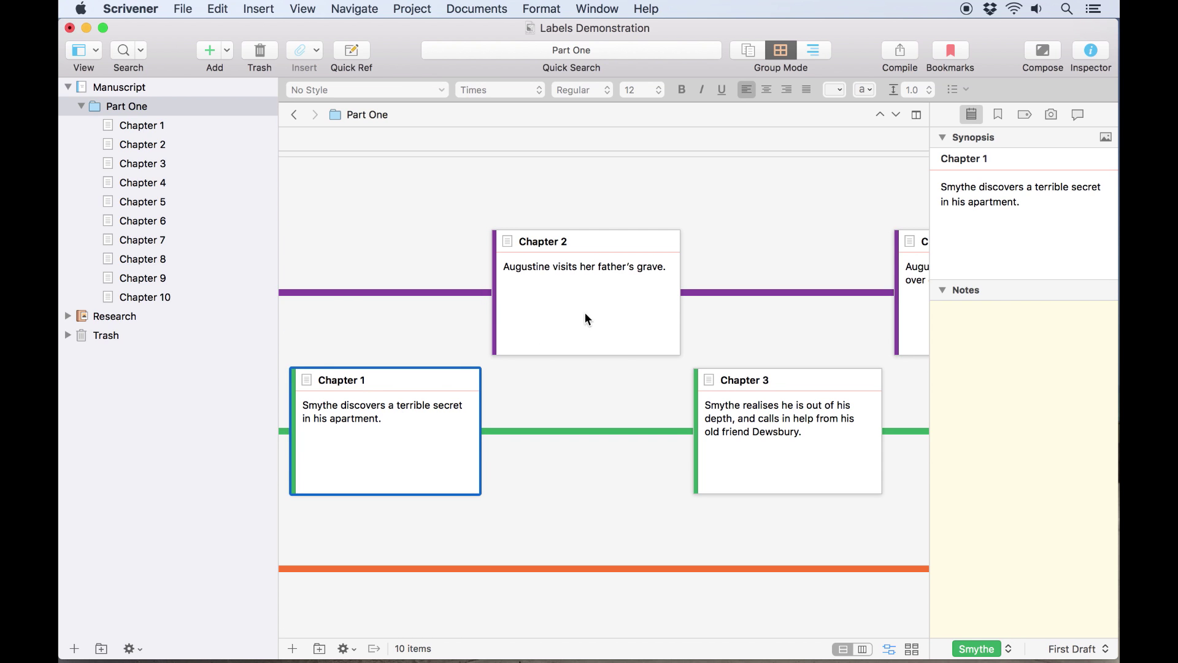
{"action": "mouse_move", "coordinate": [584, 311]}
{"action": "left_mouse_down"}
{"action": "mouse_move", "coordinate": [370, 307]}
{"action": "mouse_move", "coordinate": [590, 307]}
{"action": "left_mouse_up"}
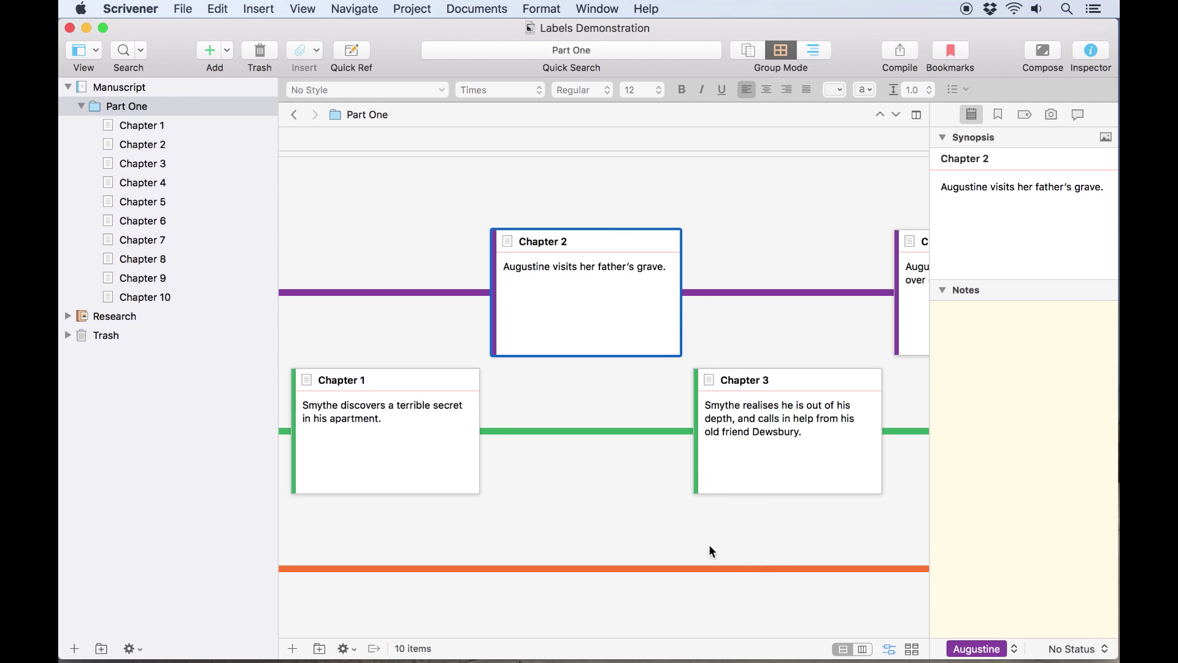
Run the corkboard's POV label lines vertically instead of horizontally.
{"action": "left_click", "coordinate": [863, 651]}
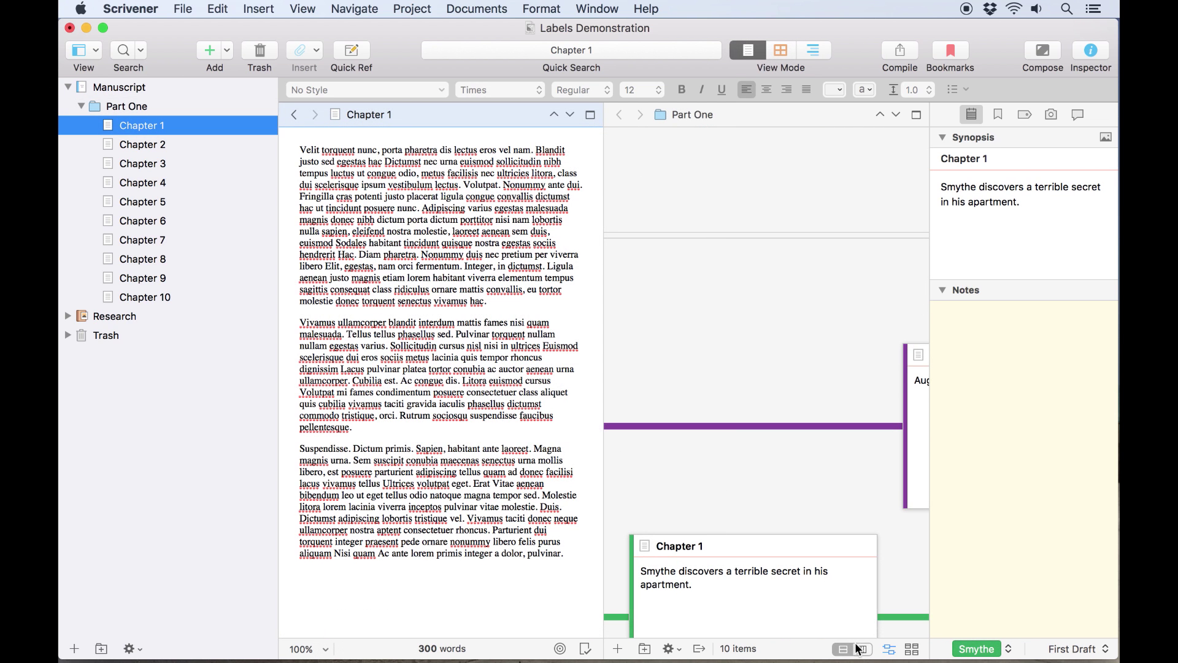
{"action": "left_click", "coordinate": [858, 649]}
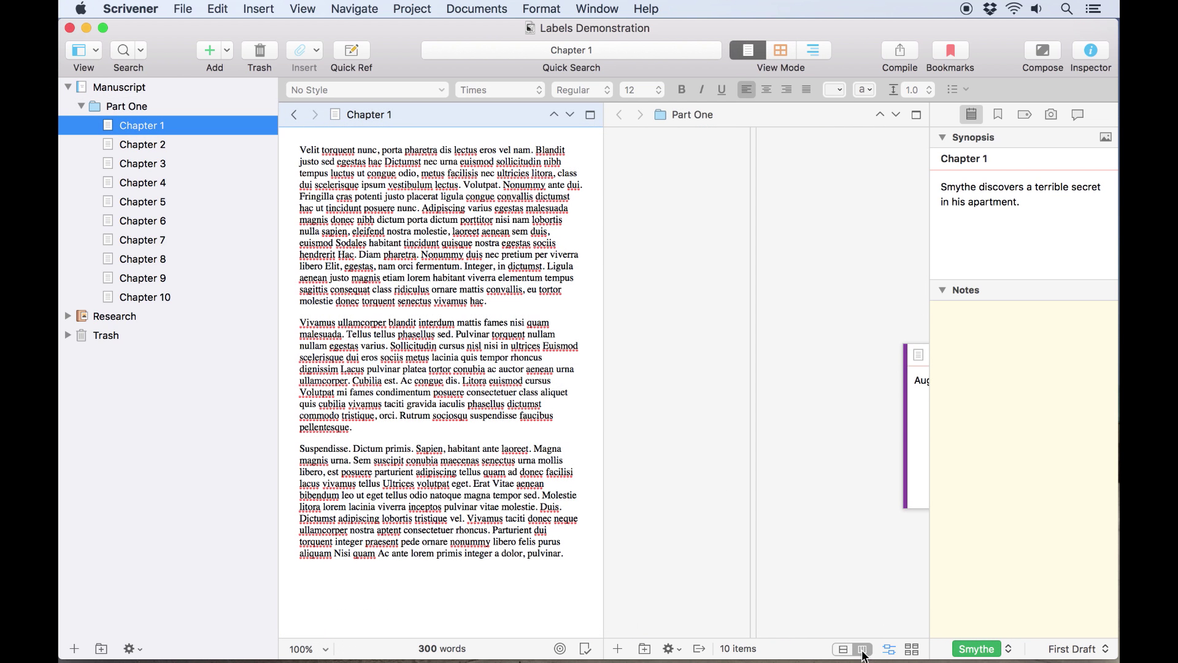
Shrink the index cards to minimum size and adjust the ratio for taller cards.
{"action": "left_click", "coordinate": [911, 650]}
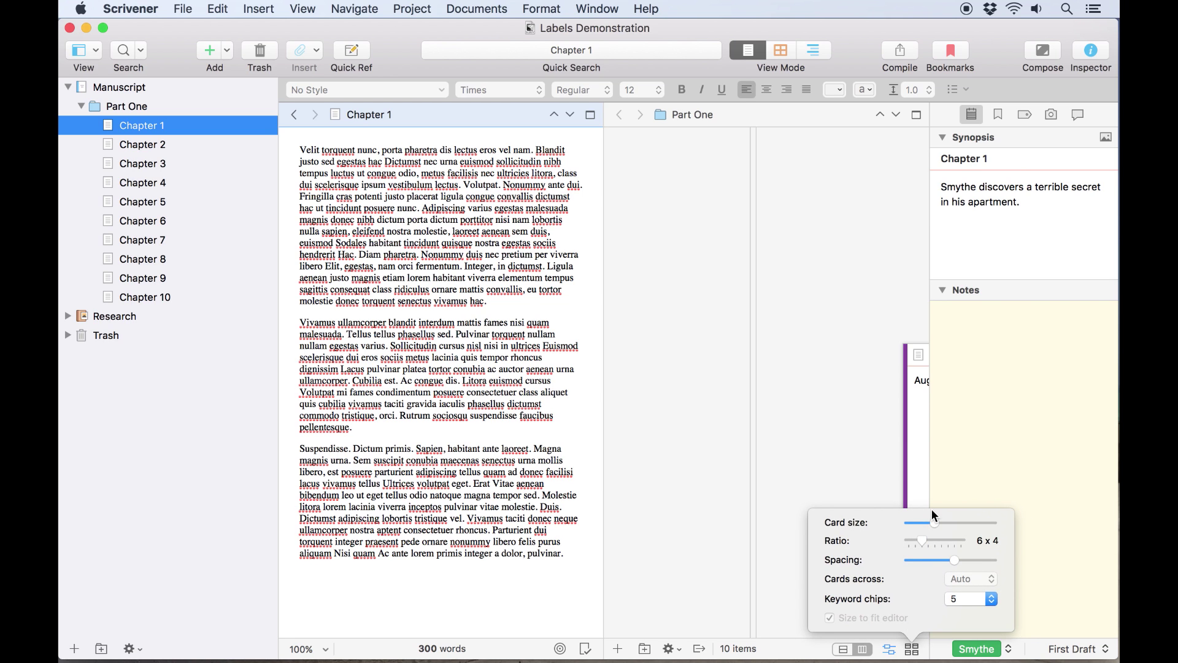
{"action": "left_click_drag", "start_coordinate": [932, 521], "coordinate": [895, 507]}
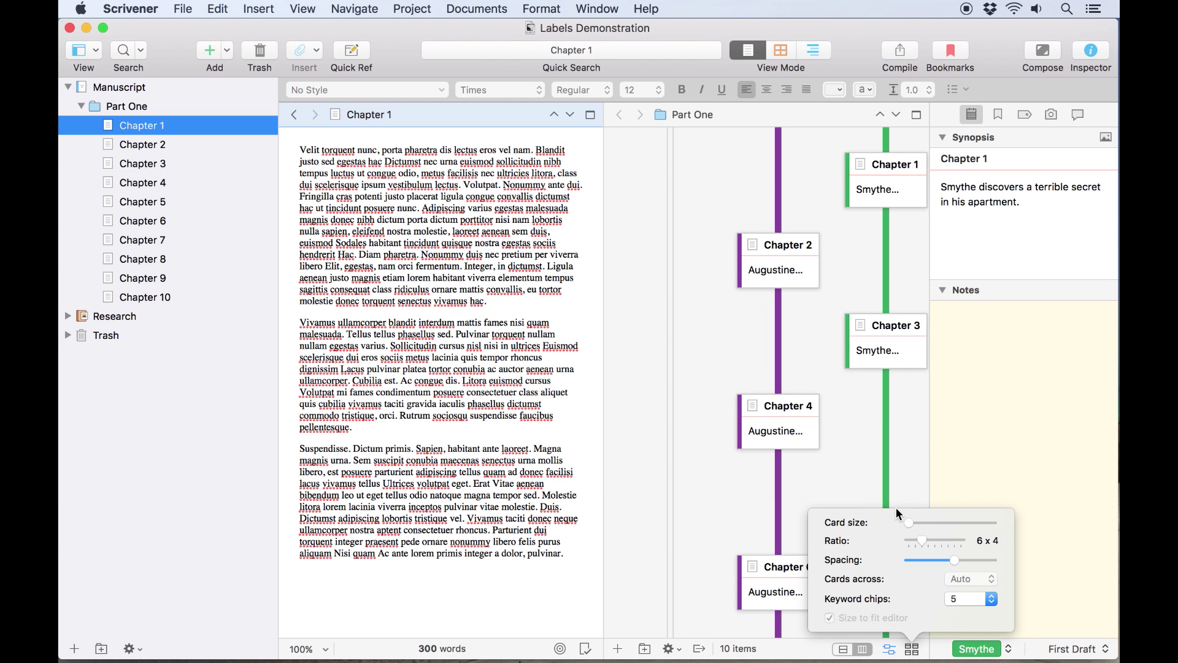
{"action": "scroll", "coordinate": [715, 326], "scroll_direction": "right", "scroll_amount": 3}
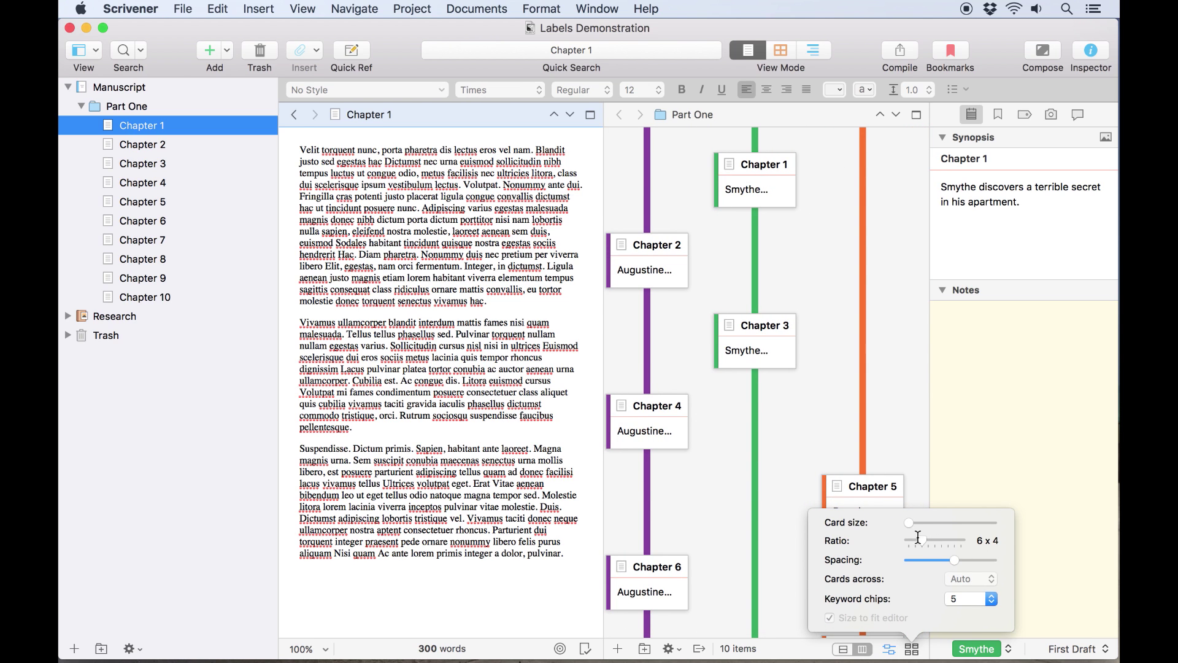
{"action": "left_click_drag", "start_coordinate": [923, 541], "coordinate": [942, 540]}
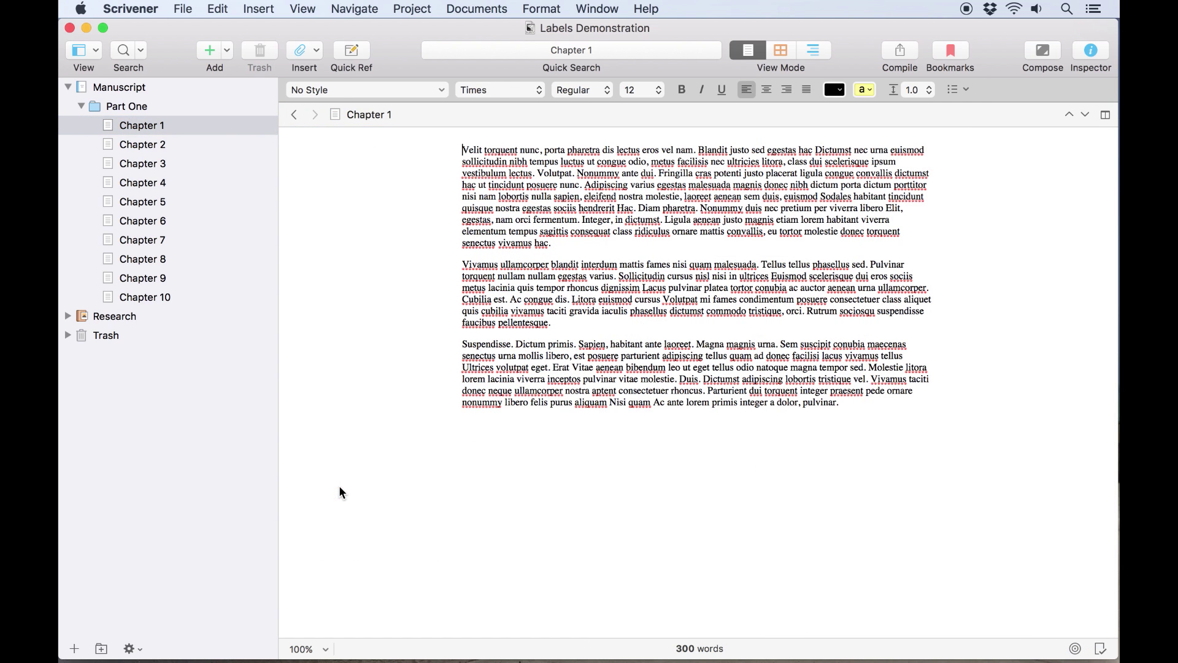
Try binder label colours as dots, then full-width rows, then settle on tinted icons.
{"action": "left_click", "coordinate": [302, 8]}
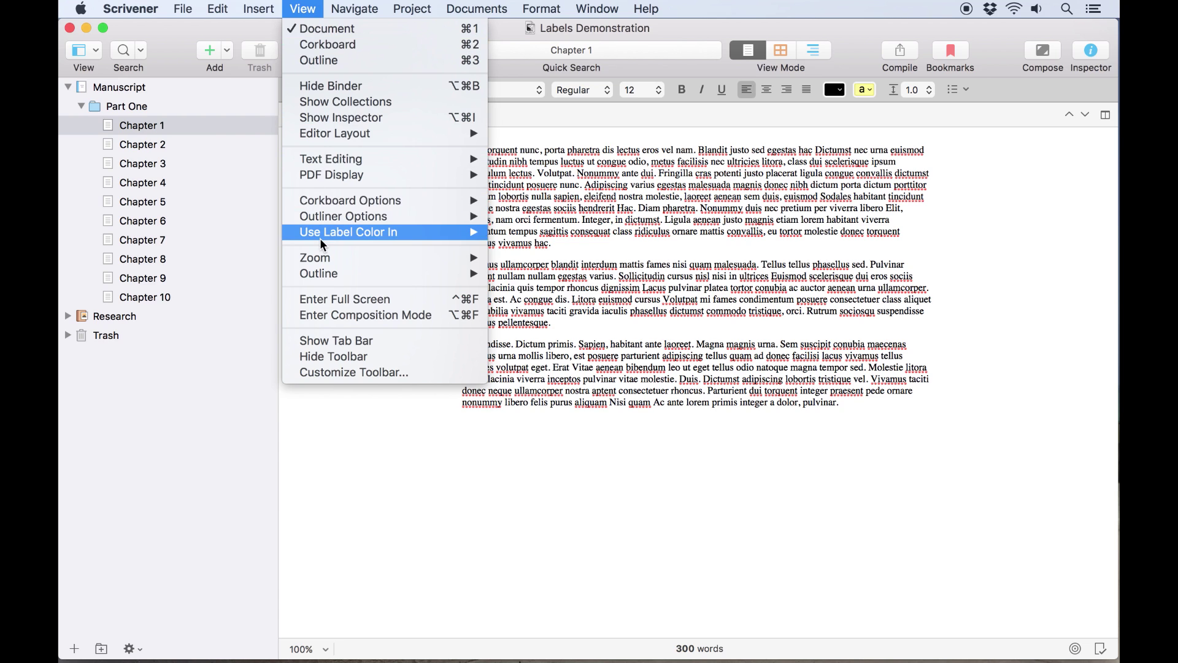
{"action": "mouse_move", "coordinate": [349, 232]}
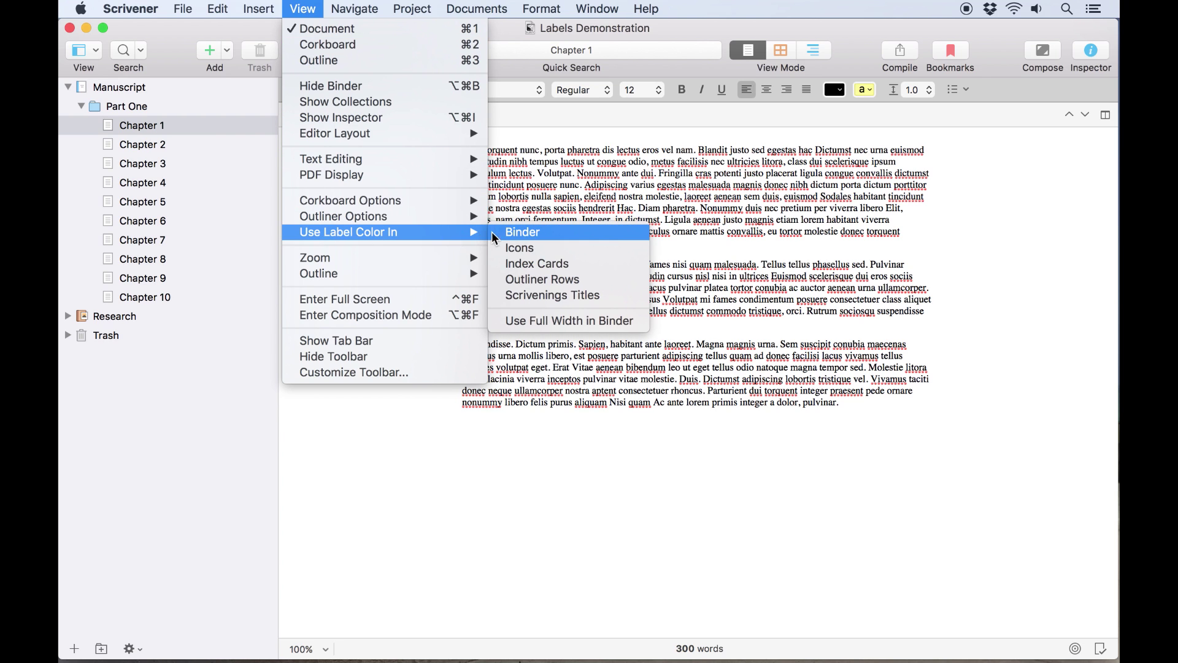
{"action": "left_click", "coordinate": [598, 228]}
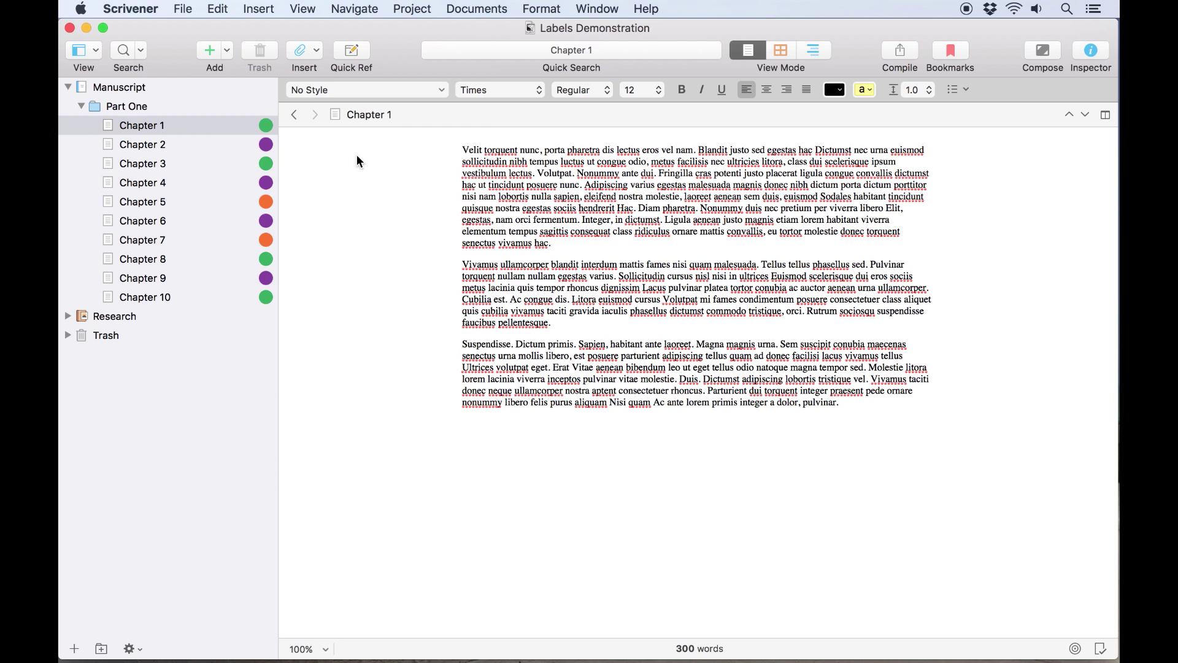
{"action": "left_click", "coordinate": [302, 8]}
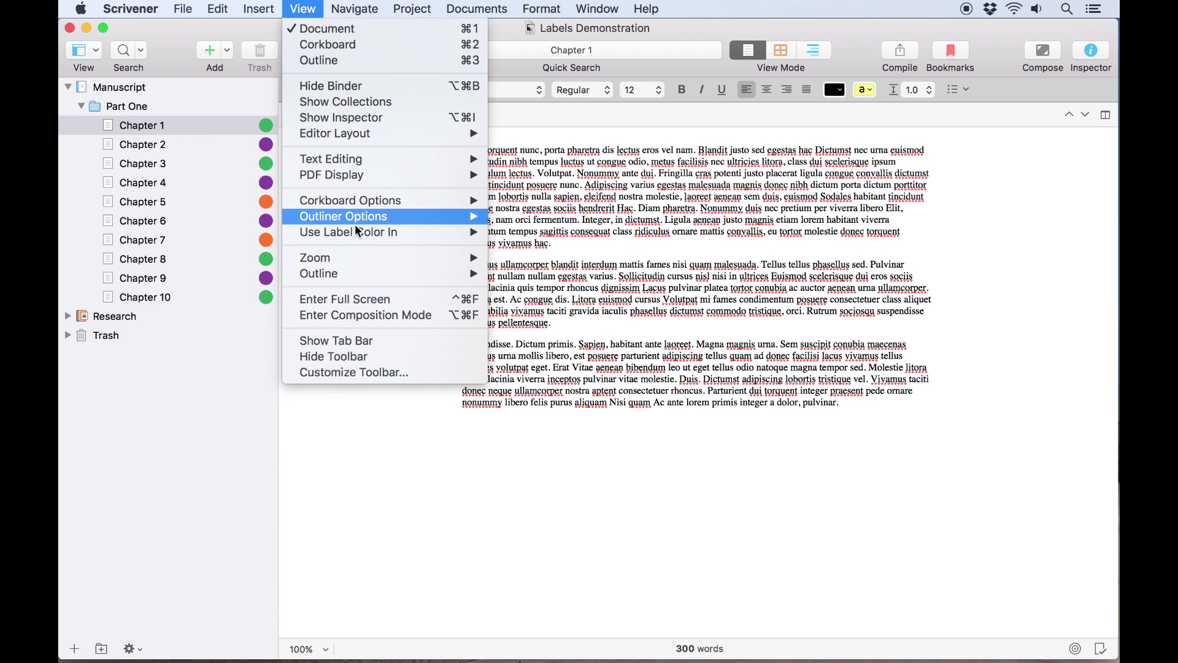
{"action": "left_click", "coordinate": [594, 321]}
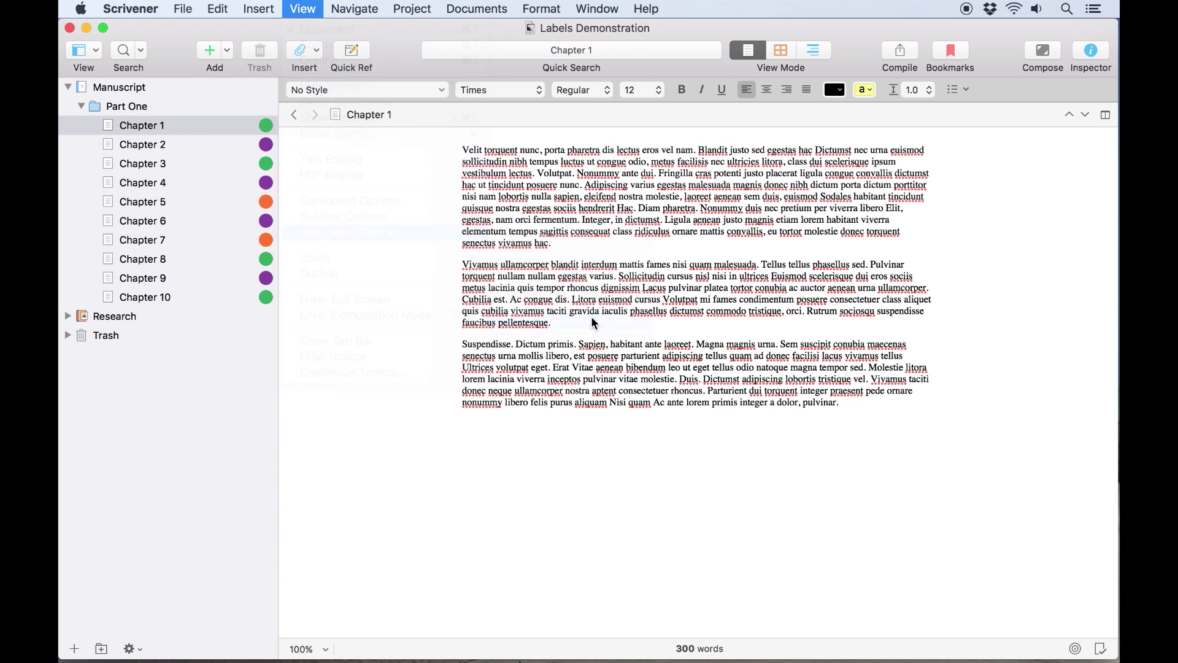
{"action": "left_click", "coordinate": [239, 382]}
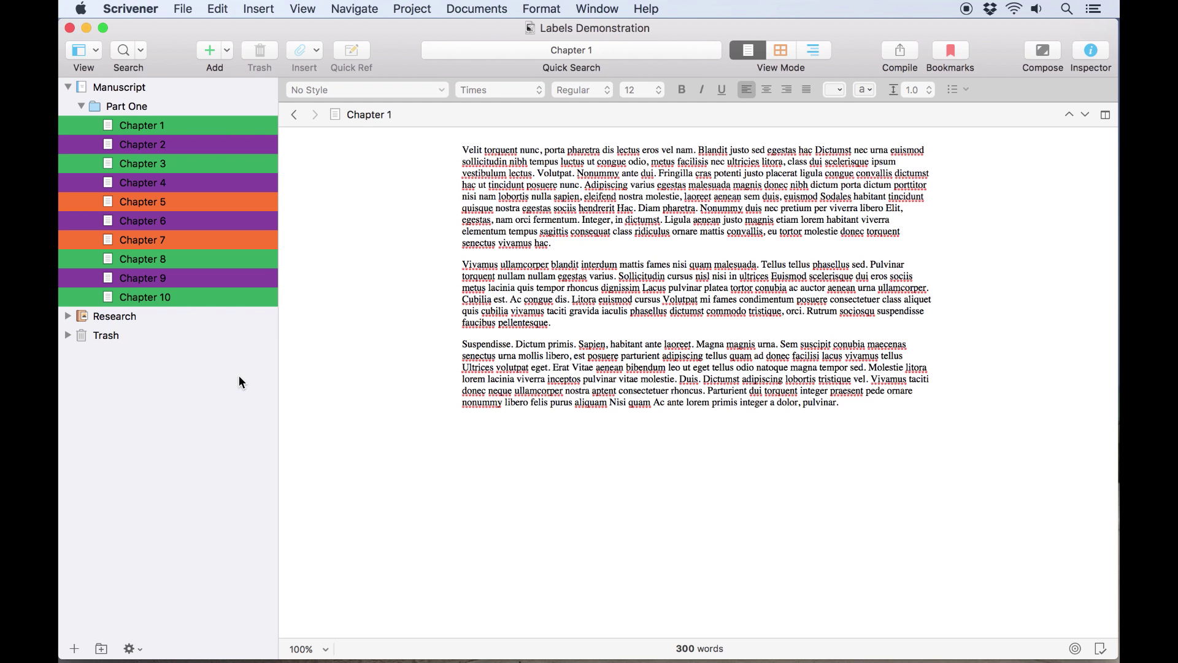
{"action": "left_click", "coordinate": [302, 8]}
{"action": "mouse_move", "coordinate": [349, 232]}
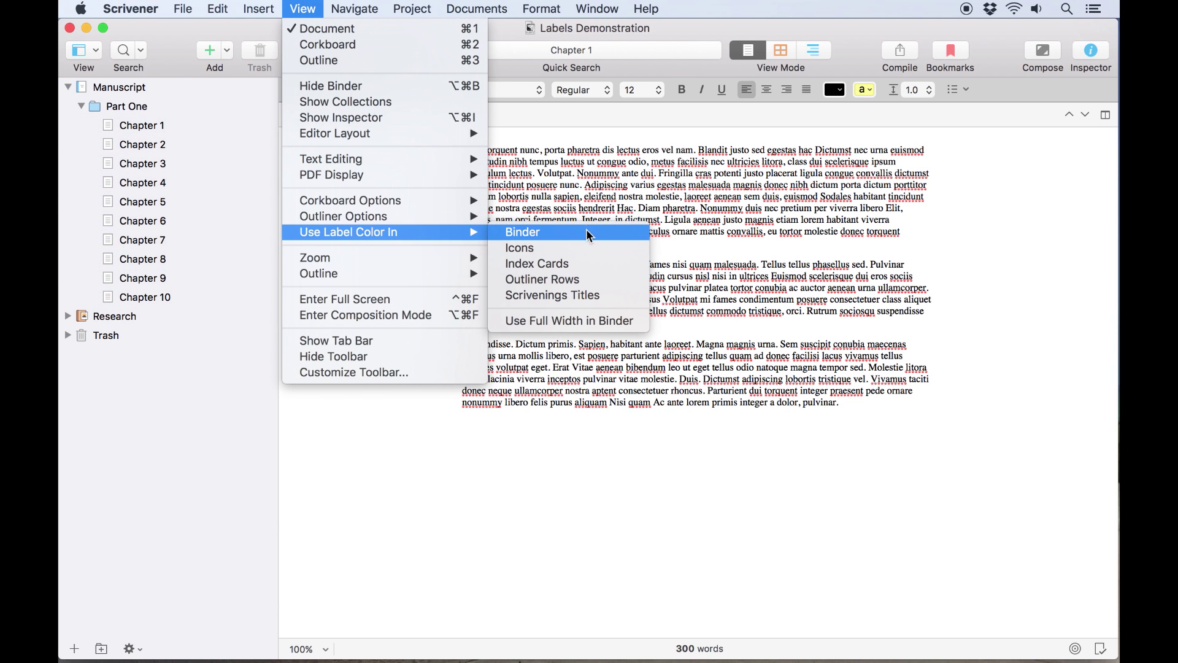
{"action": "left_click", "coordinate": [581, 249]}
Fill Part One's corkboard index cards with their POV label colours.
{"action": "left_click", "coordinate": [126, 107]}
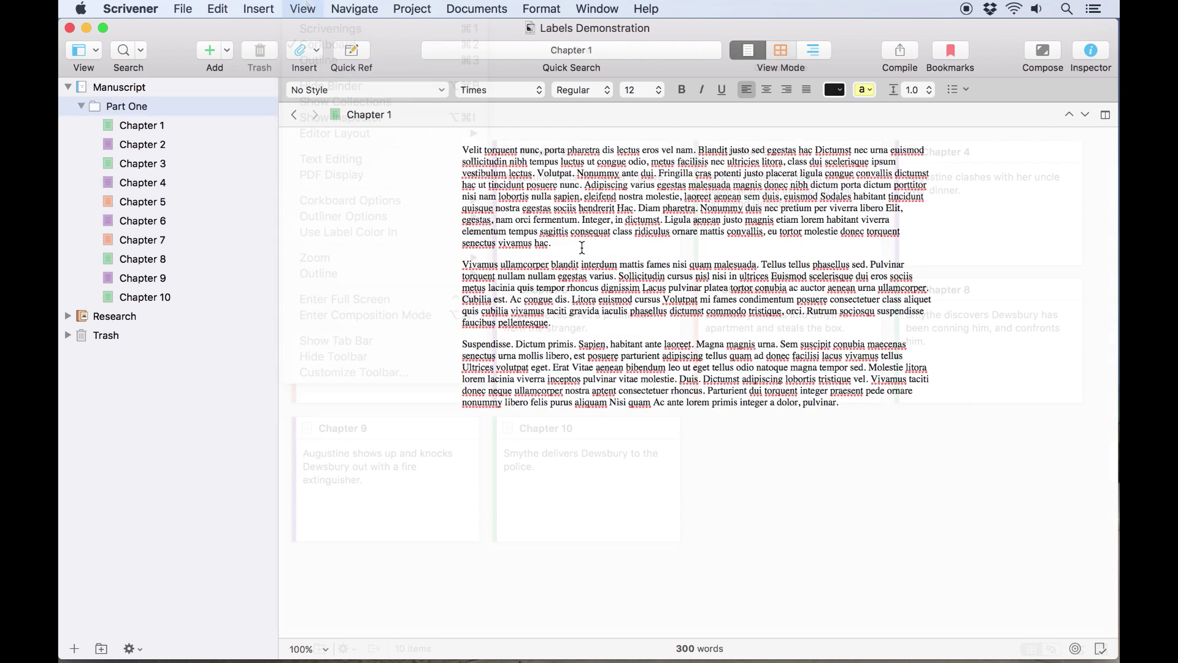
{"action": "left_click", "coordinate": [303, 8]}
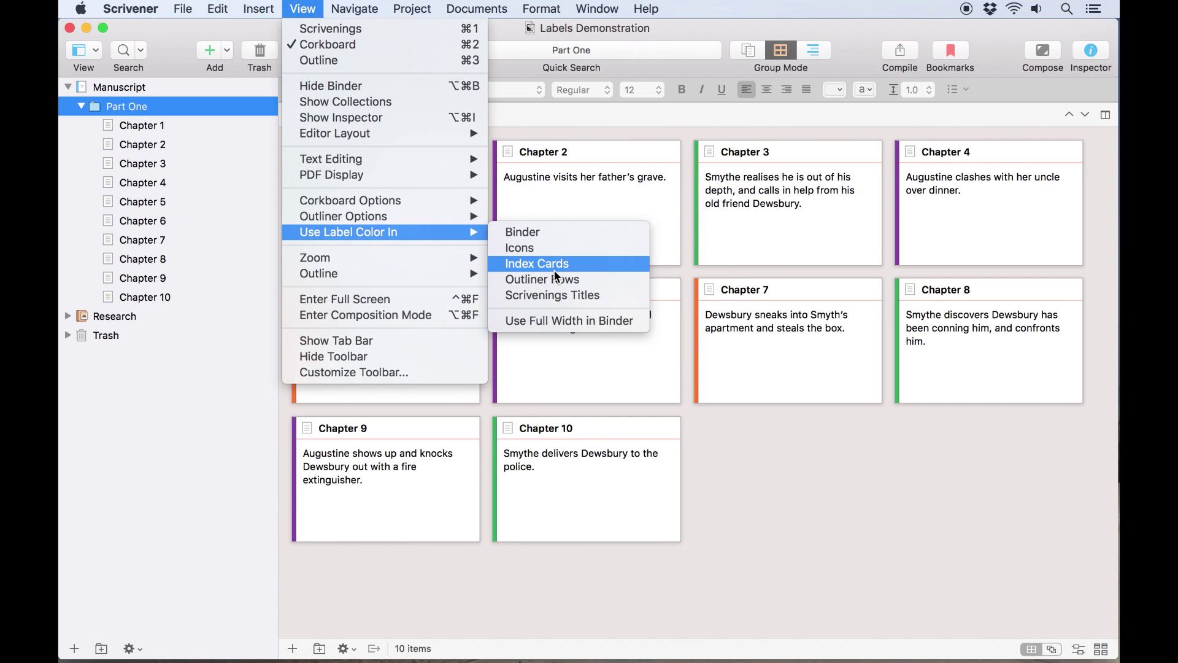
{"action": "left_click", "coordinate": [553, 266]}
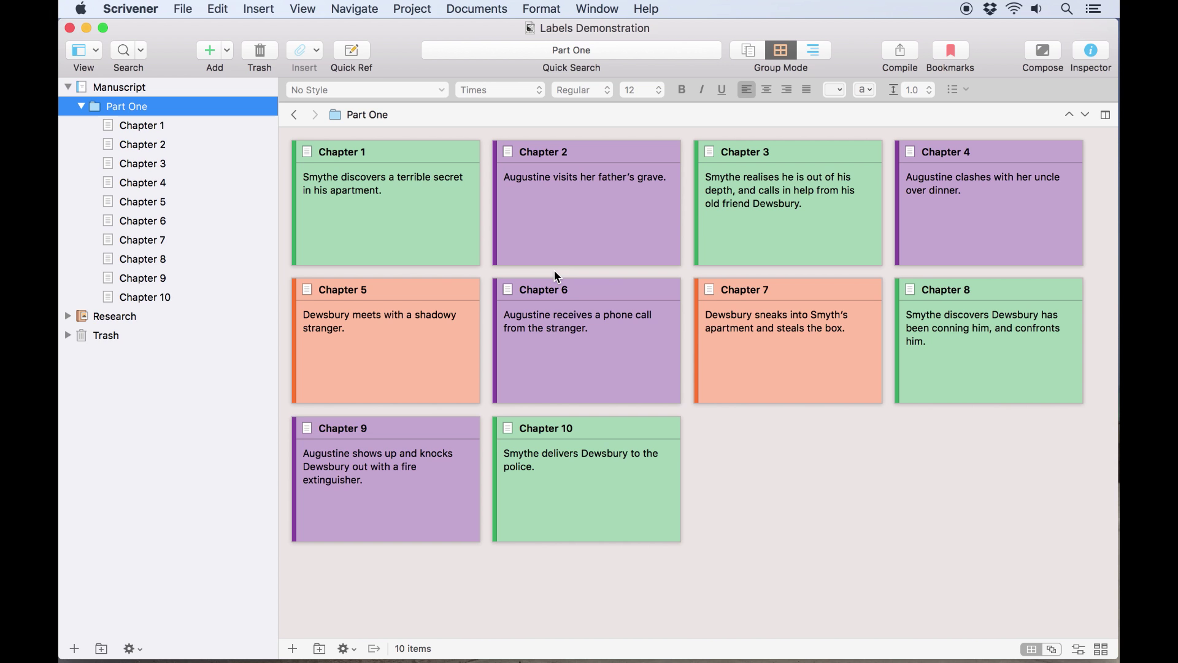
Colour Part One's outliner rows by label, then view Part One as Scrivenings.
{"action": "key", "text": "super+3"}
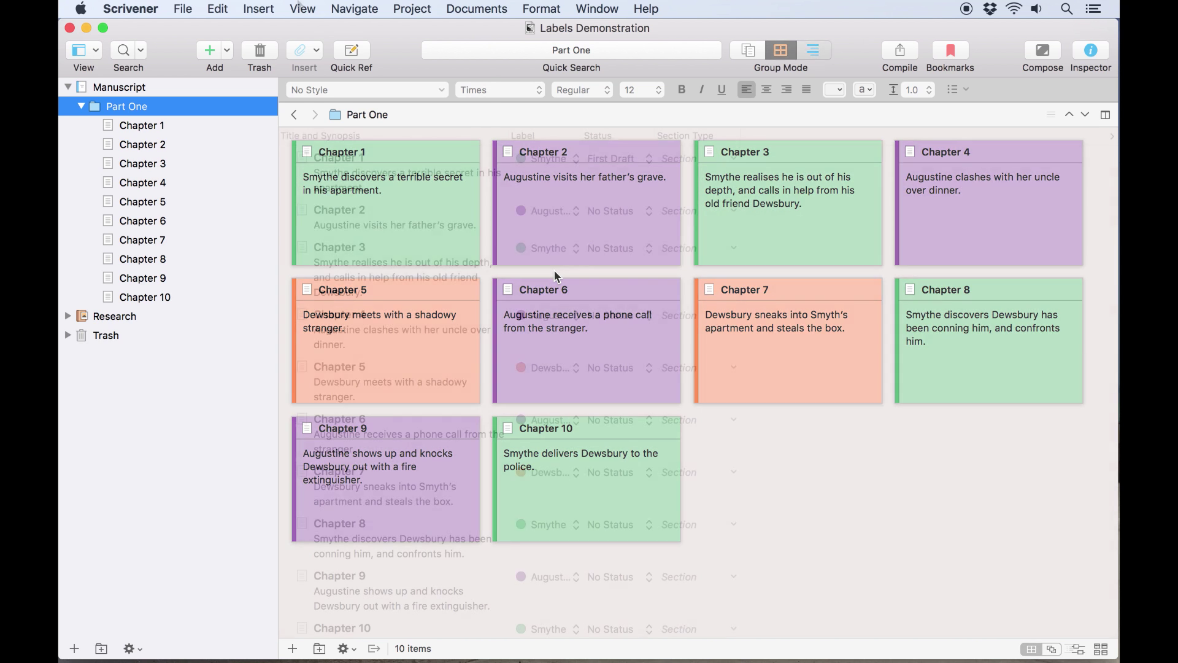
{"action": "left_click", "coordinate": [303, 8]}
{"action": "mouse_move", "coordinate": [348, 232]}
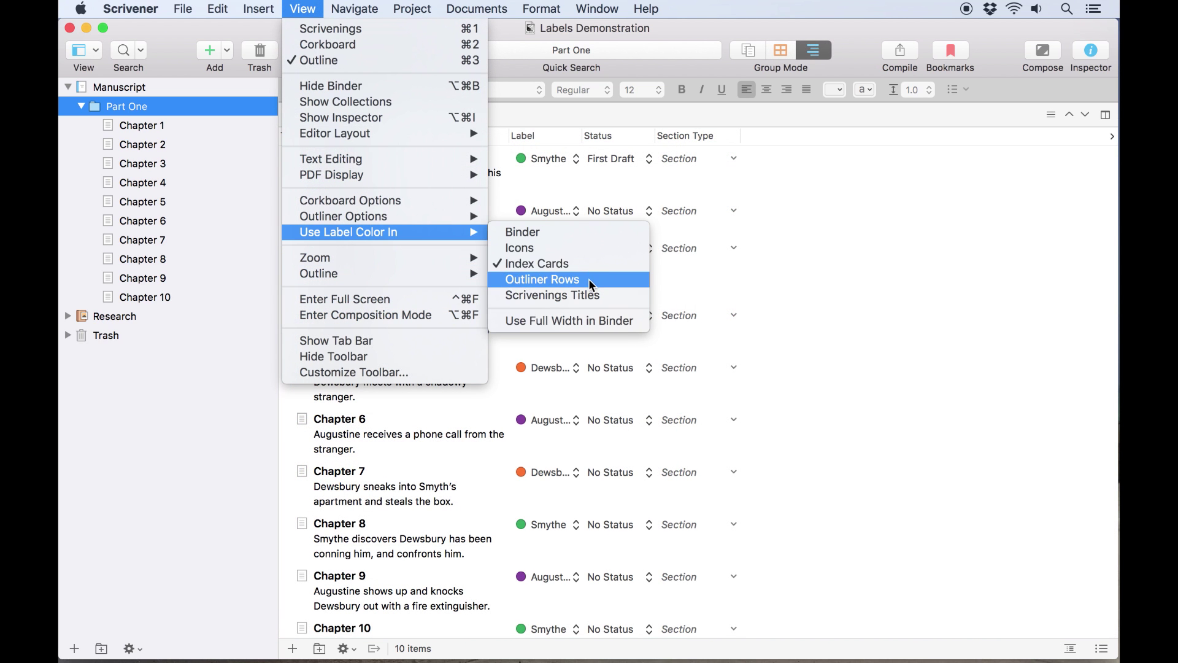
{"action": "left_click", "coordinate": [588, 279]}
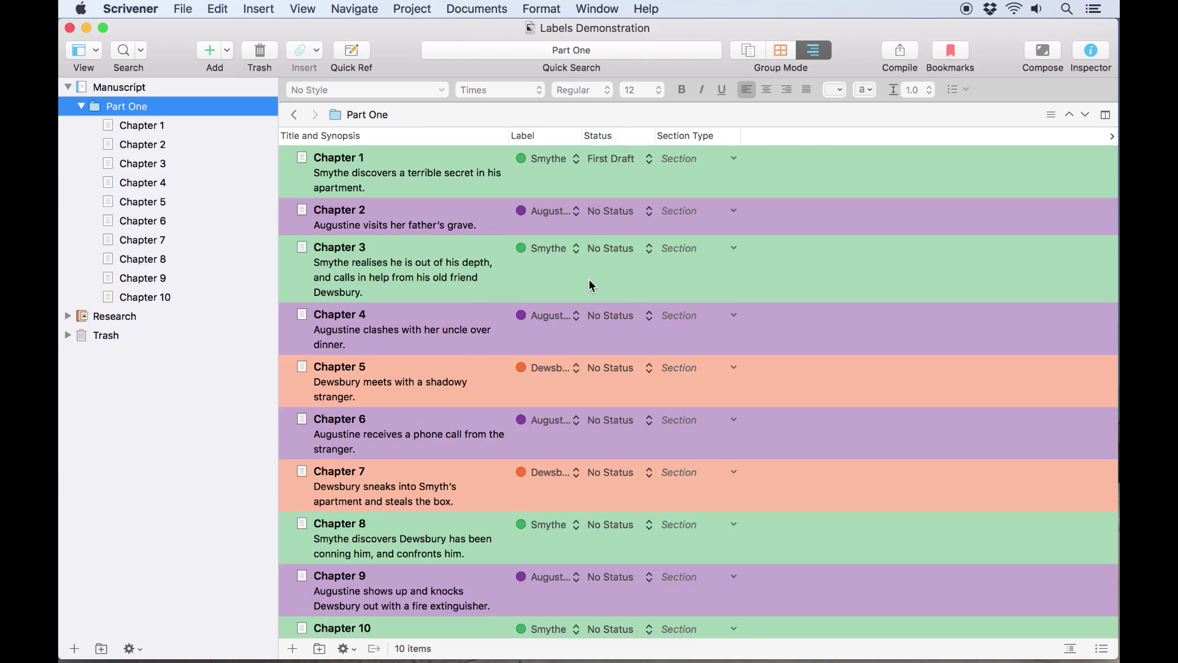
{"action": "key", "text": "super+1"}
Show chapter titles in the Part One scrivenings and colour their title bars by POV label.
{"action": "left_click", "coordinate": [301, 9]}
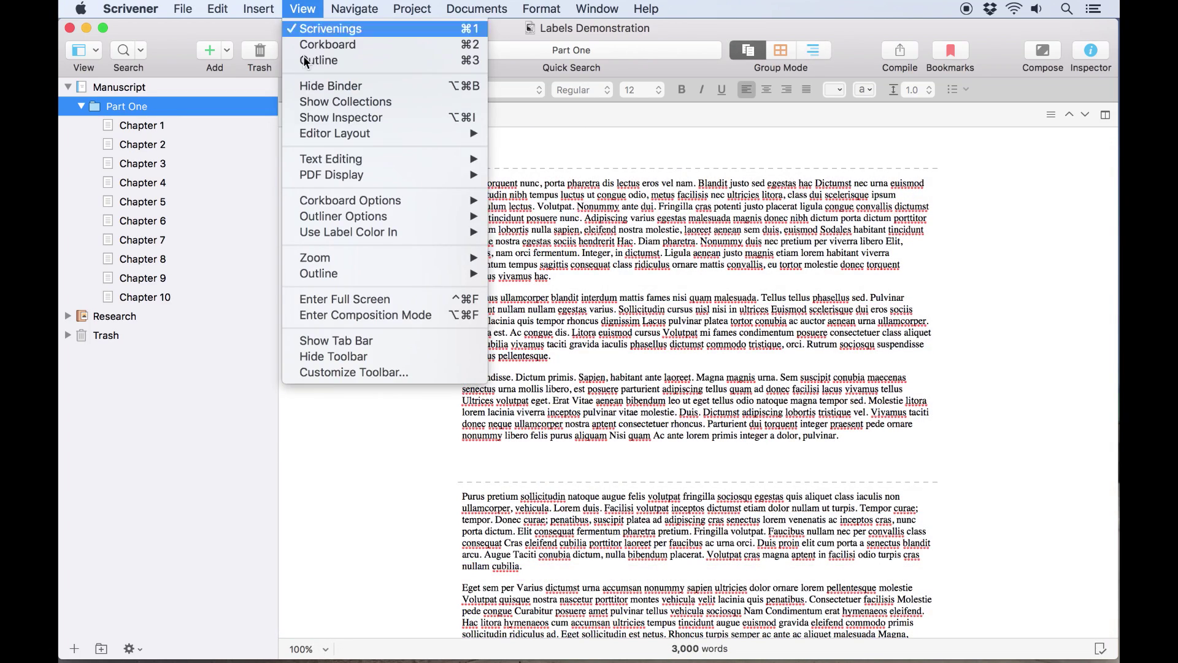
{"action": "mouse_move", "coordinate": [330, 158]}
{"action": "left_click", "coordinate": [615, 198]}
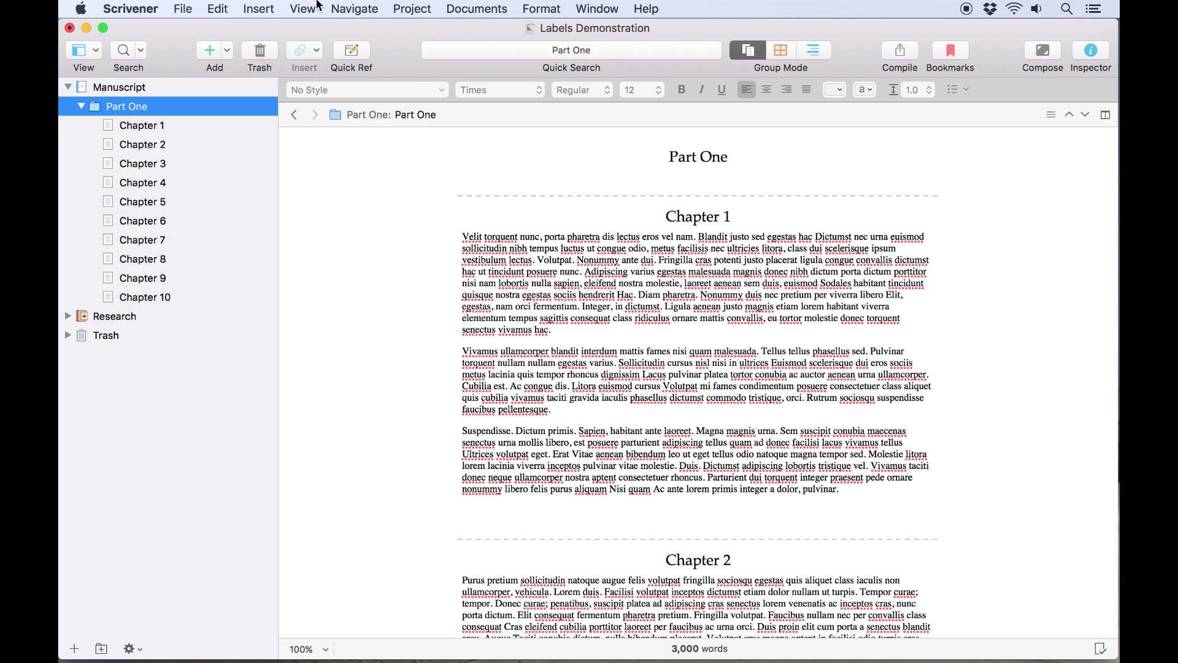
{"action": "left_click", "coordinate": [299, 8]}
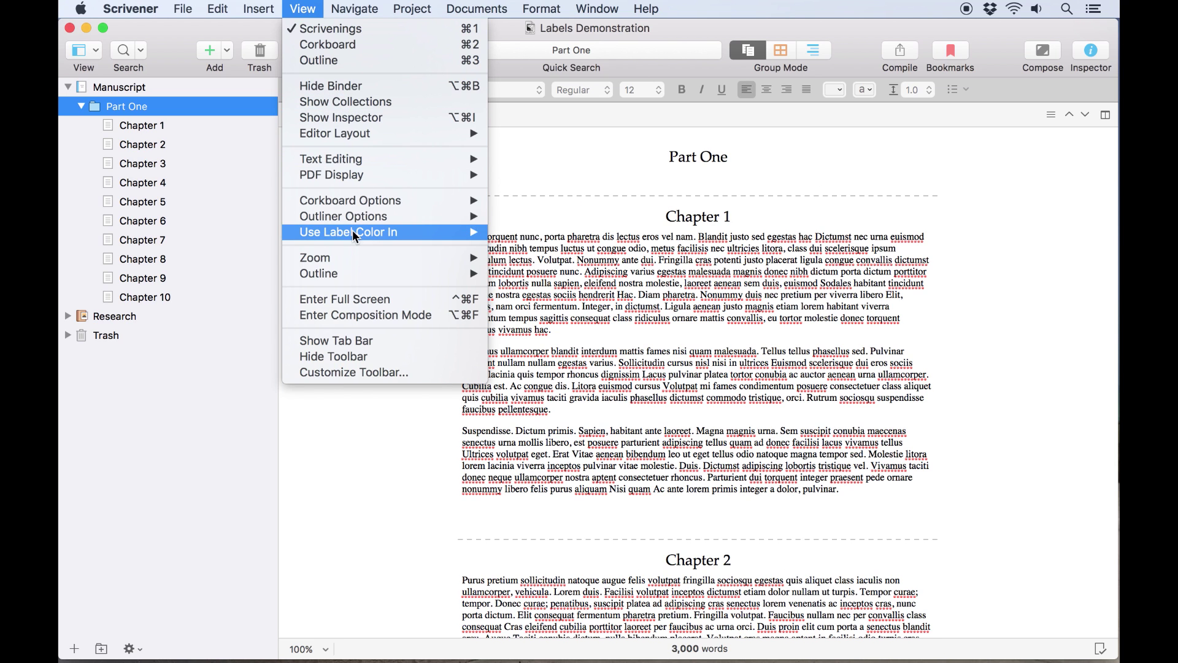
{"action": "mouse_move", "coordinate": [349, 232]}
{"action": "left_click", "coordinate": [567, 295]}
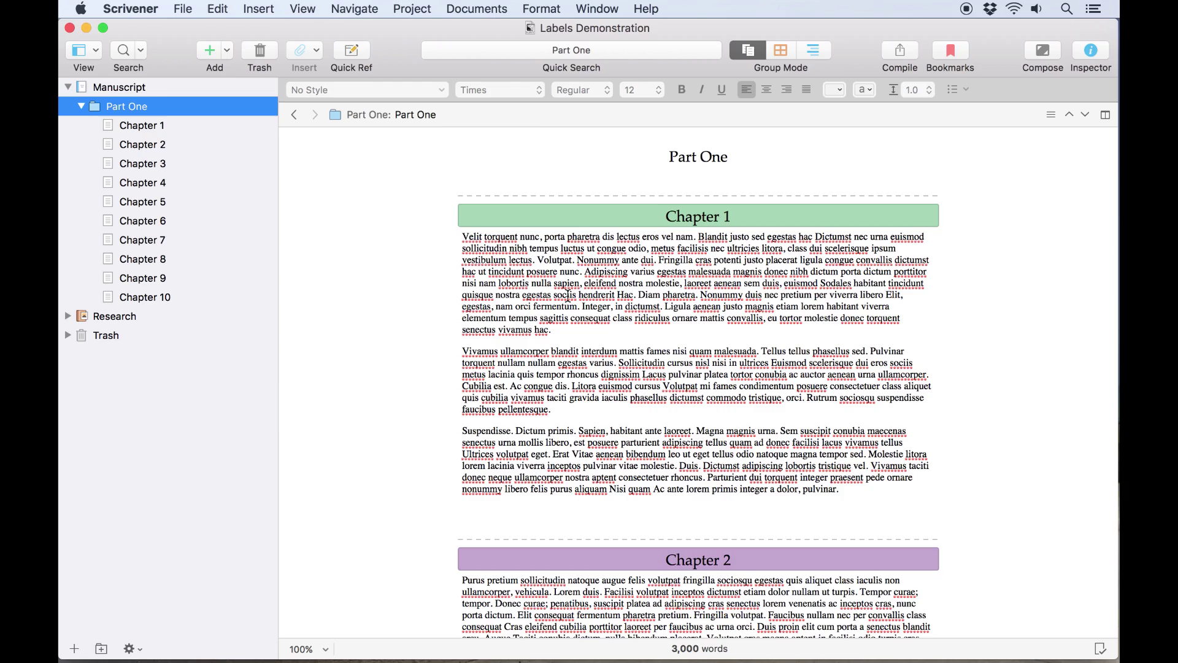
{"action": "scroll", "coordinate": [461, 303], "scroll_direction": "down", "scroll_amount": 5}
{"action": "scroll", "coordinate": [458, 304], "scroll_direction": "down", "scroll_amount": 3}
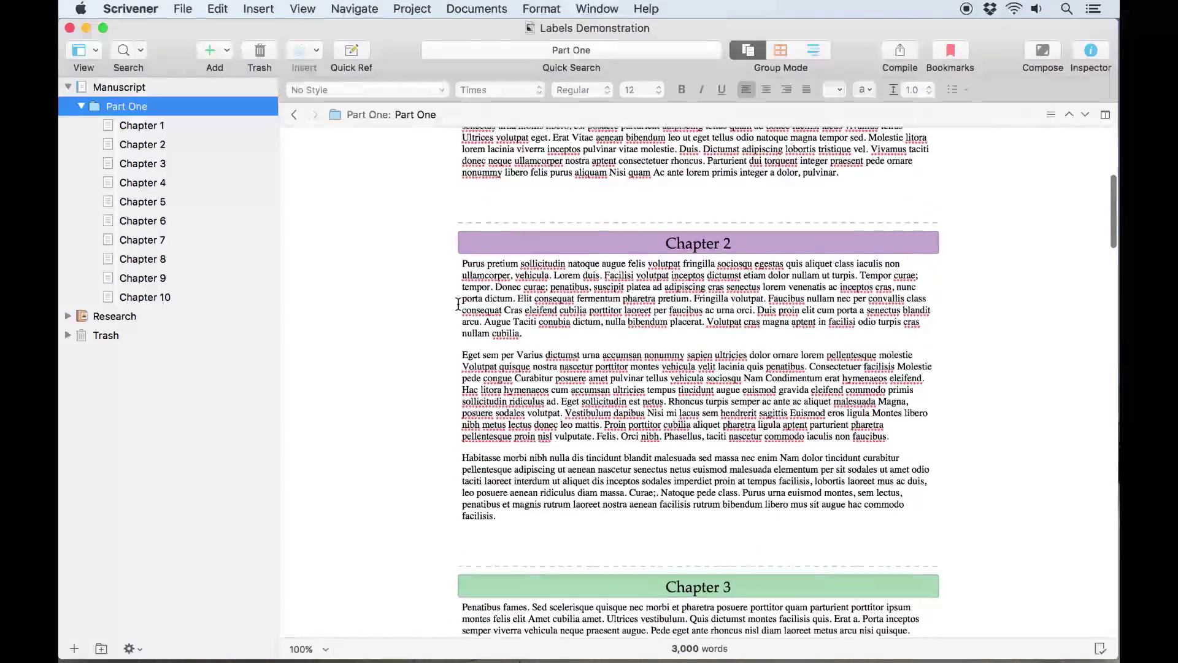
{"action": "scroll", "coordinate": [457, 304], "scroll_direction": "down", "scroll_amount": 8}
{"action": "scroll", "coordinate": [458, 304], "scroll_direction": "down", "scroll_amount": 3}
{"action": "scroll", "coordinate": [457, 304], "scroll_direction": "down", "scroll_amount": 10}
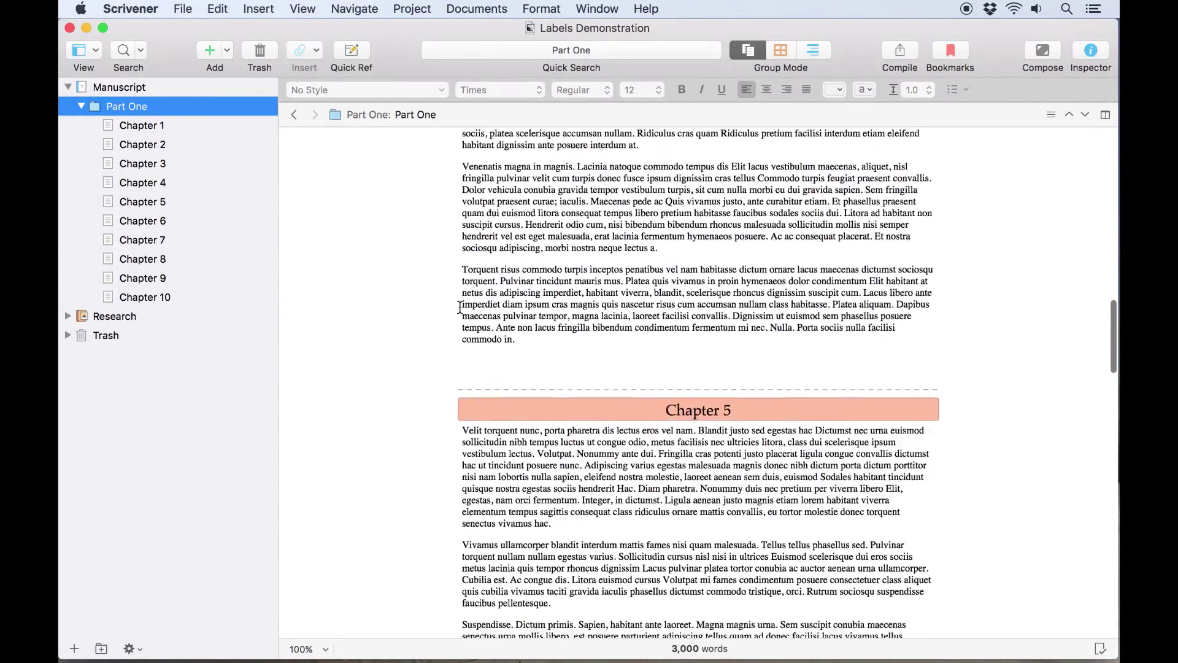